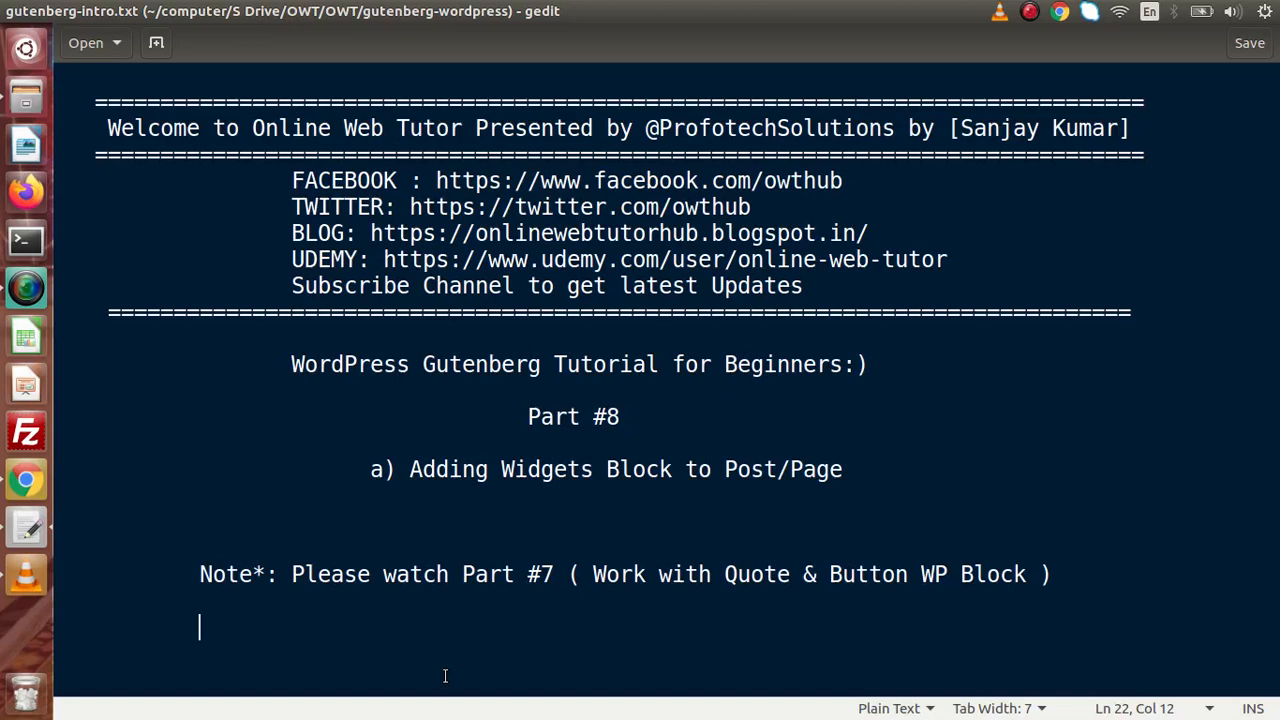
- Start a new WordPress post titled 'Post Number 8' with an empty body paragraph ready
left_click(26, 481)
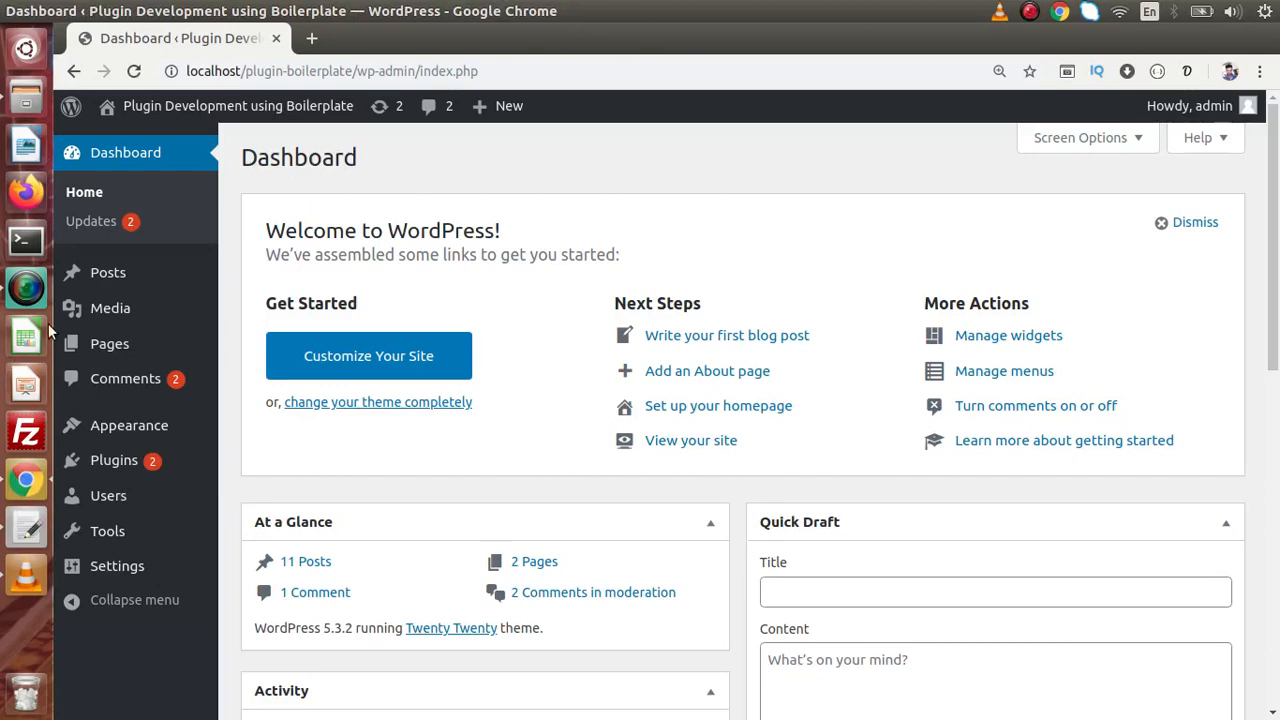
left_click(123, 275)
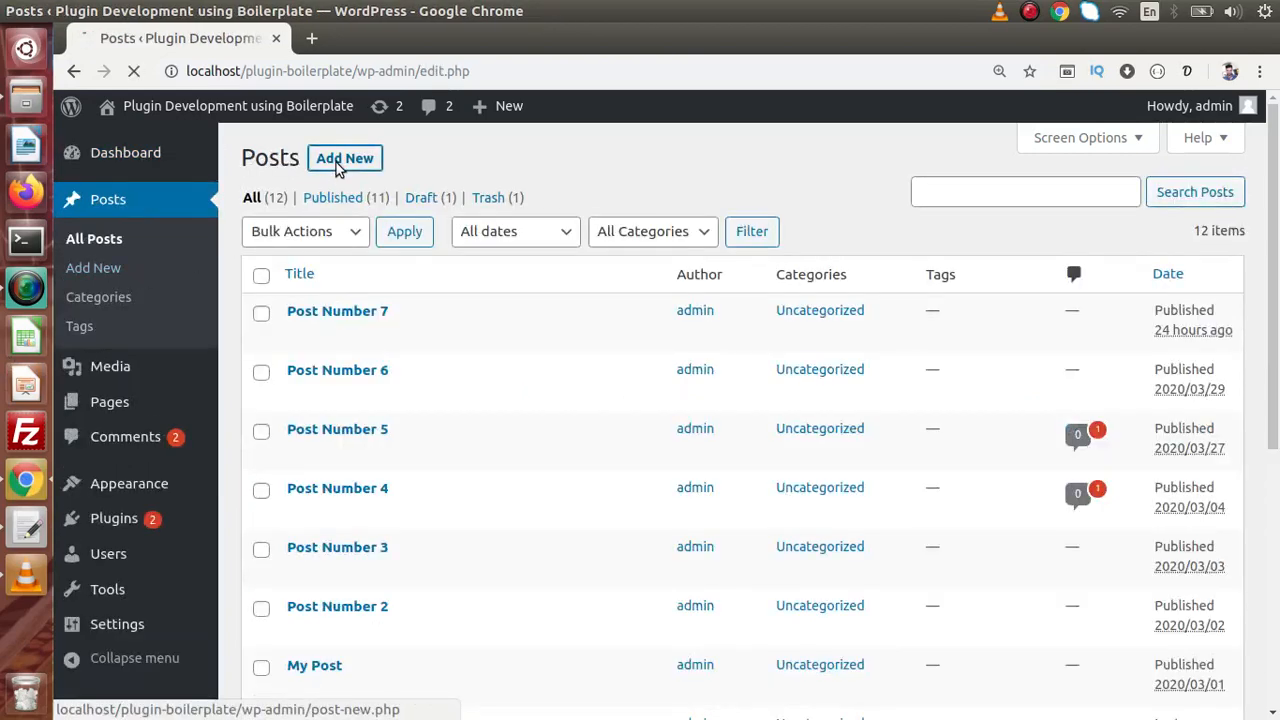
left_click(336, 162)
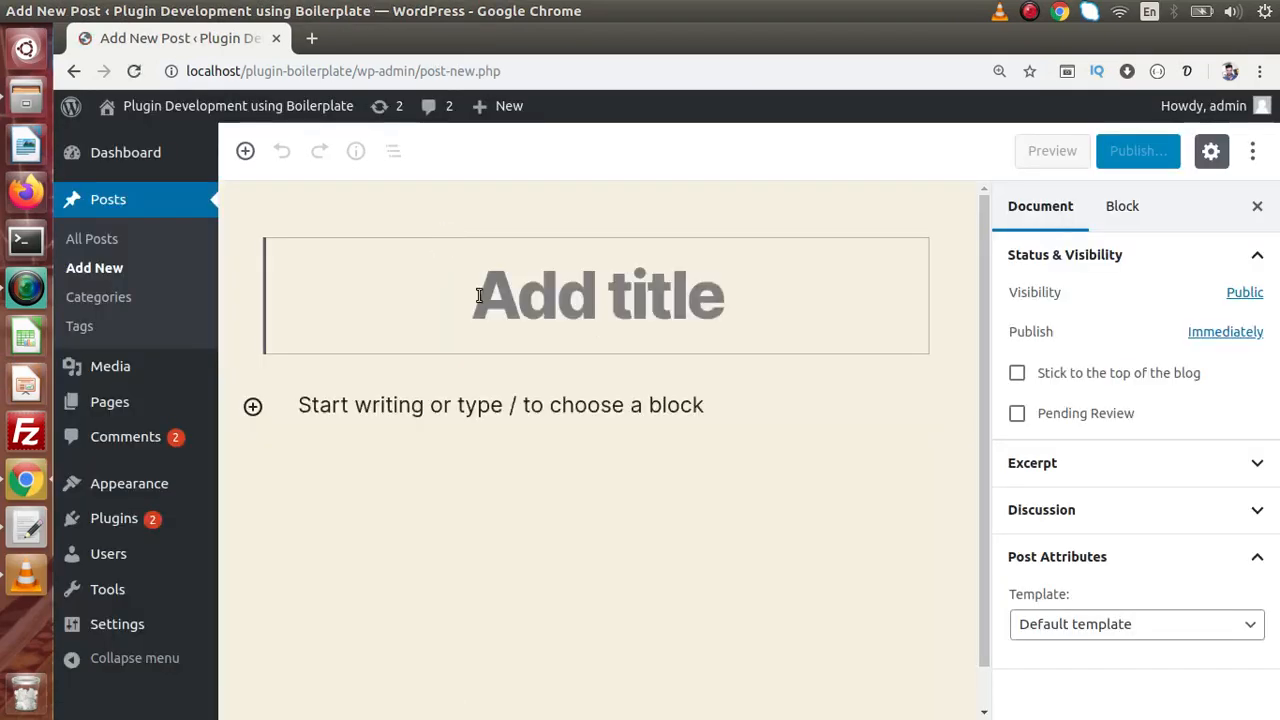
type("Post Number 8")
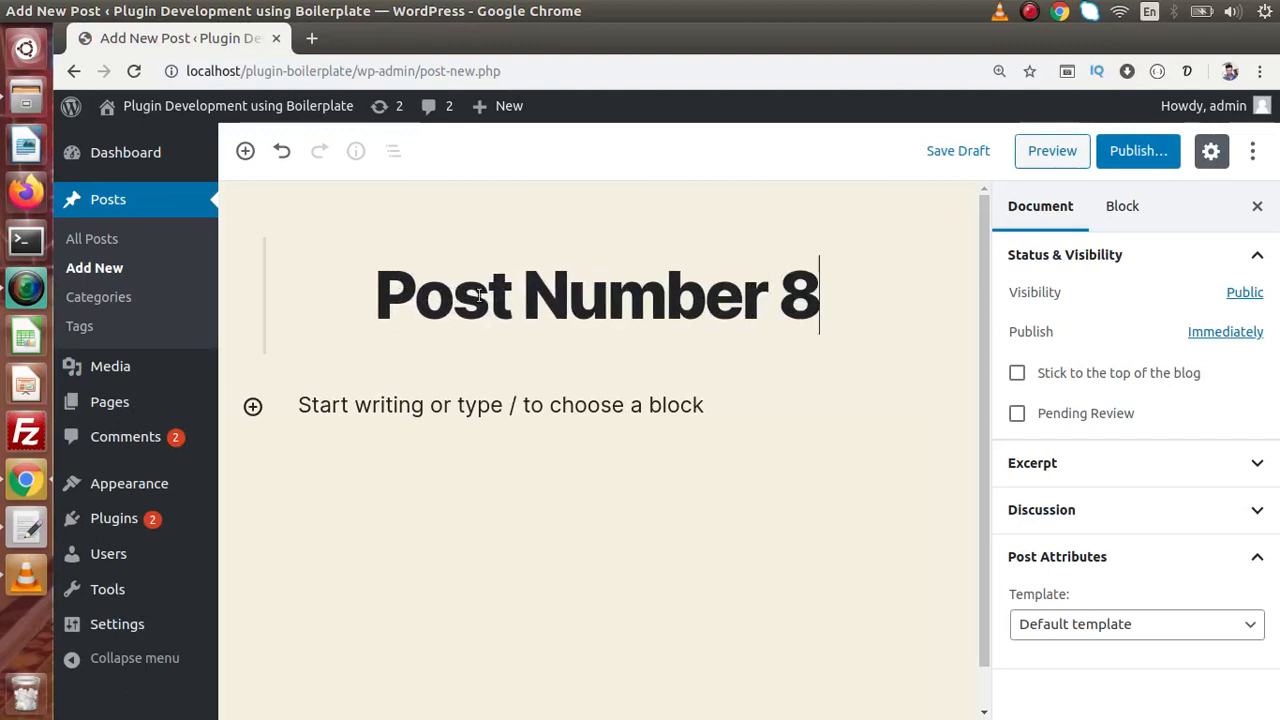
key("Return")
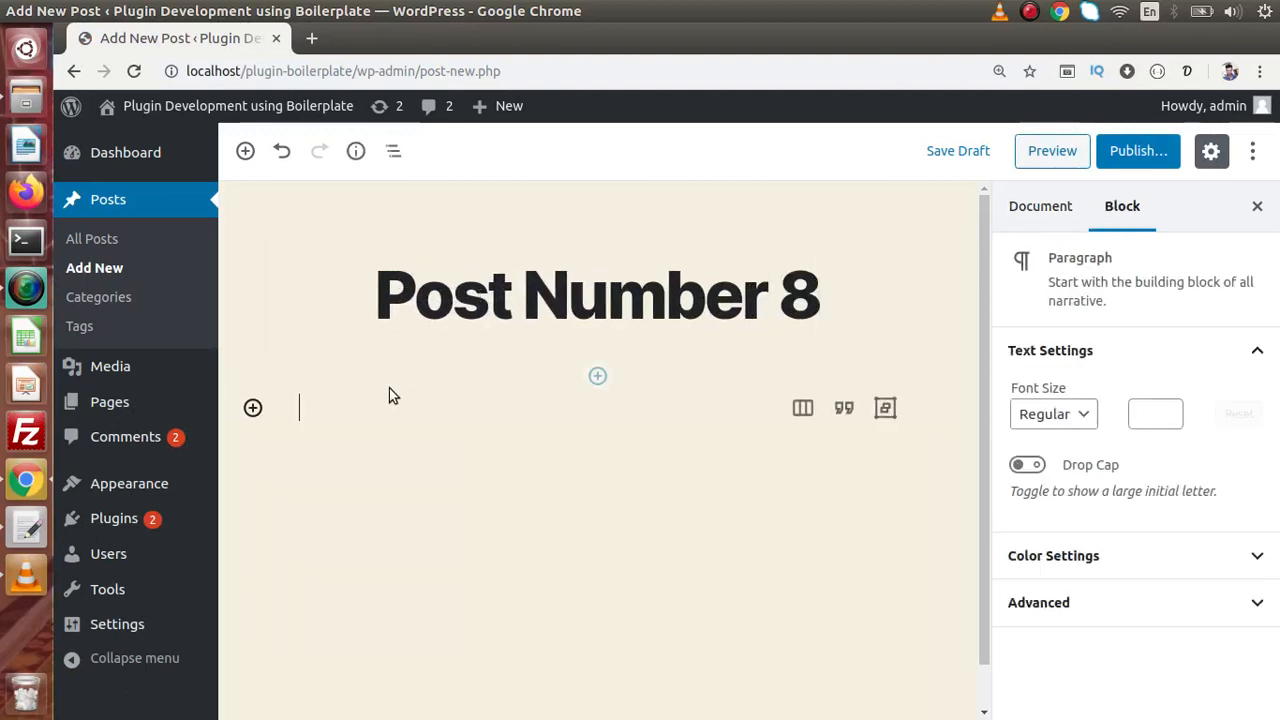
- Show the block library with Most Used collapsed so all categories, including Widgets, are listed
left_click(250, 158)
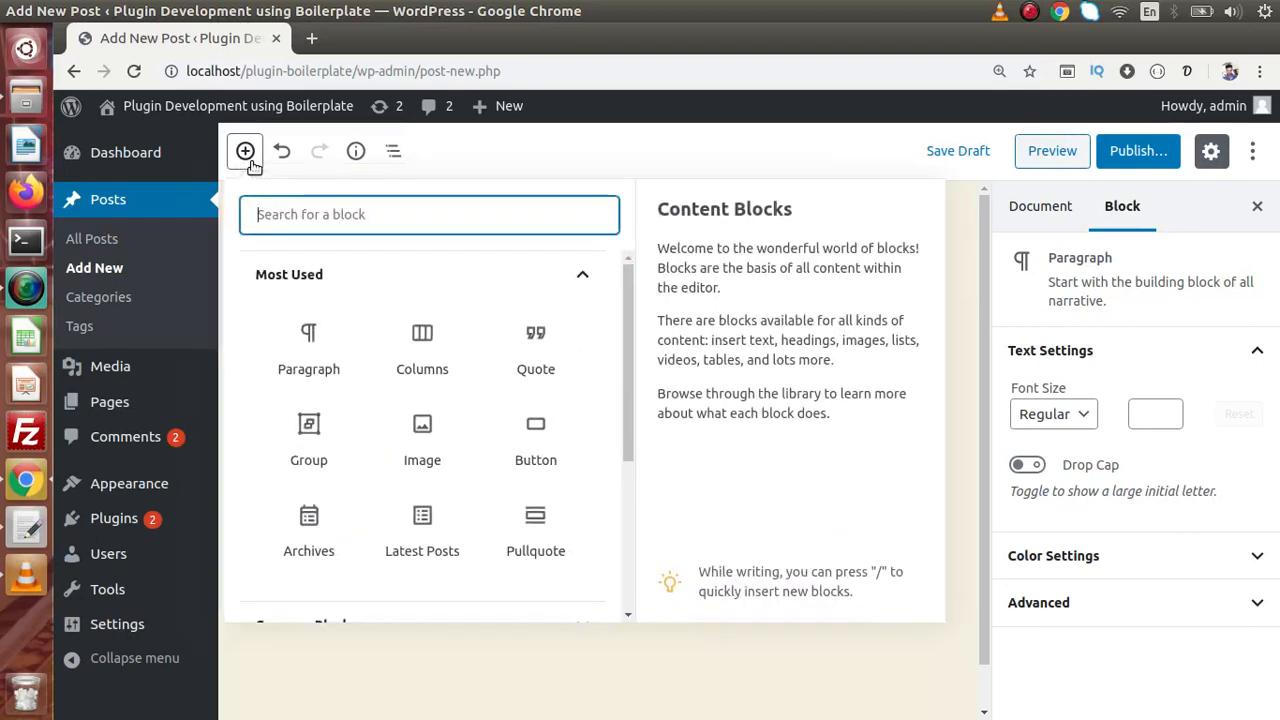
left_click(590, 279)
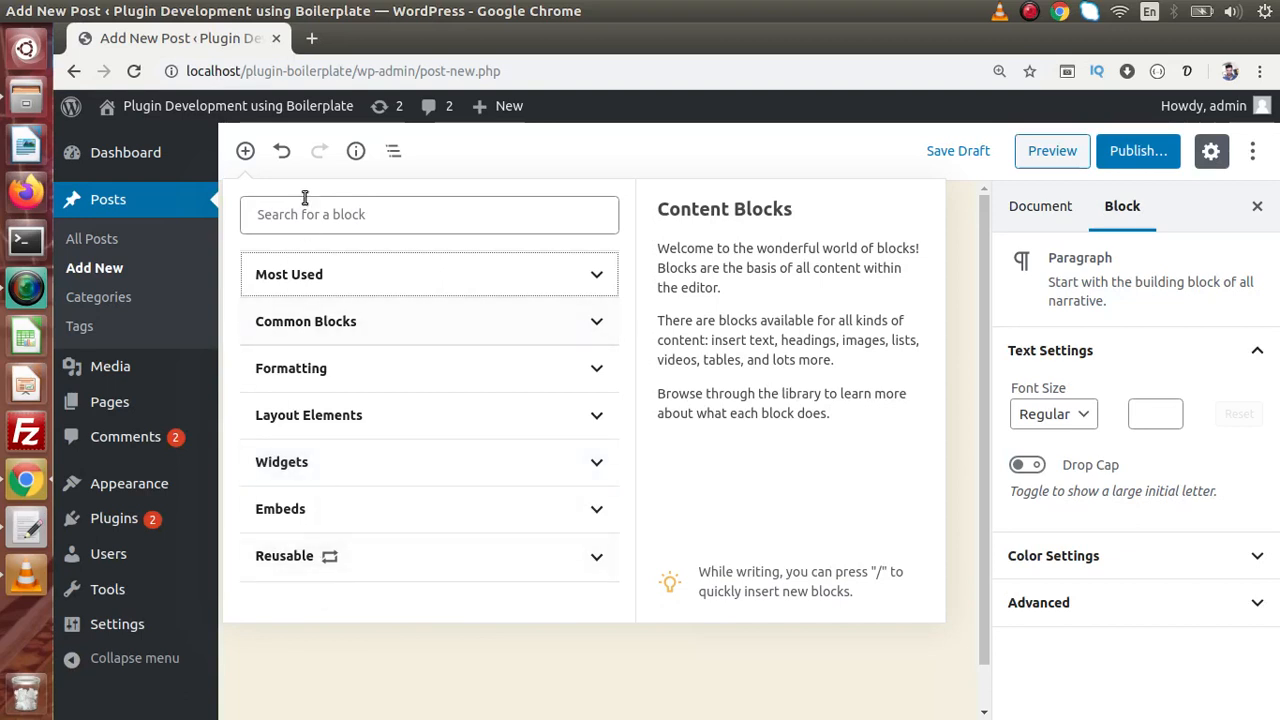
- Duplicate the editor tab and open Appearance > Widgets there, showing Footer #1's six widgets
right_click(229, 50)
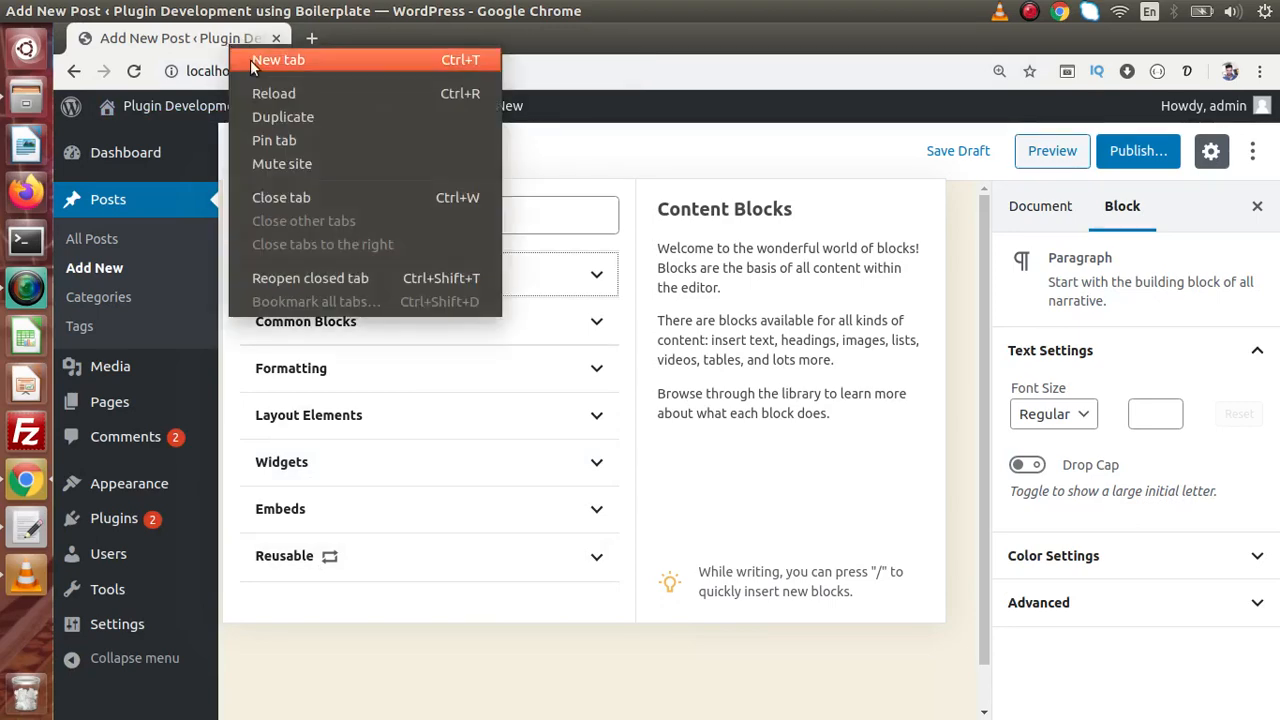
left_click(280, 111)
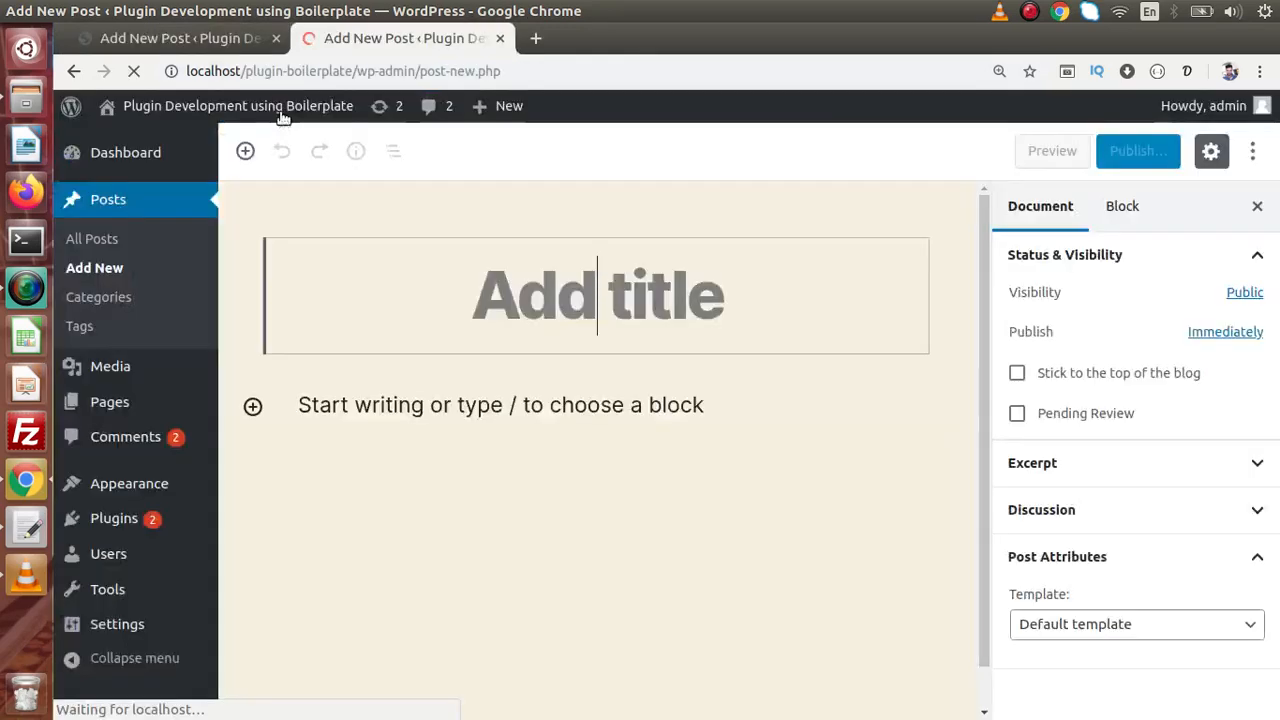
mouse_move(175, 388)
mouse_move(120, 495)
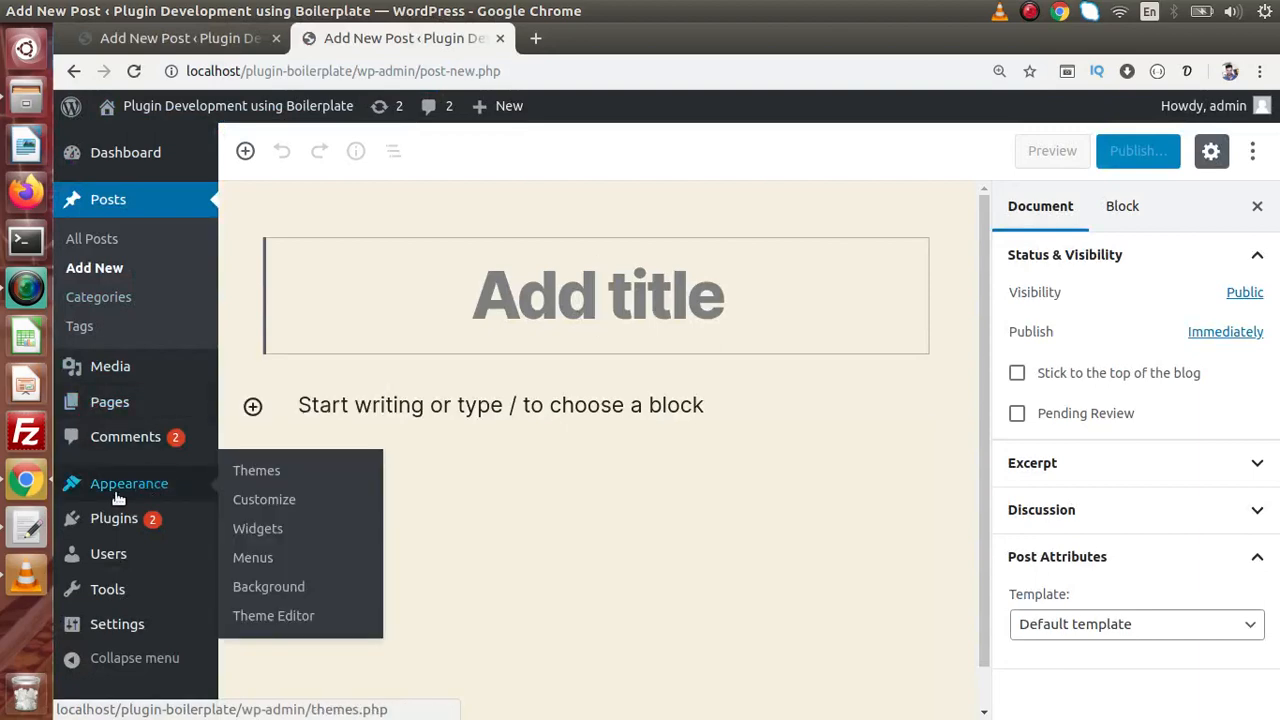
left_click(260, 530)
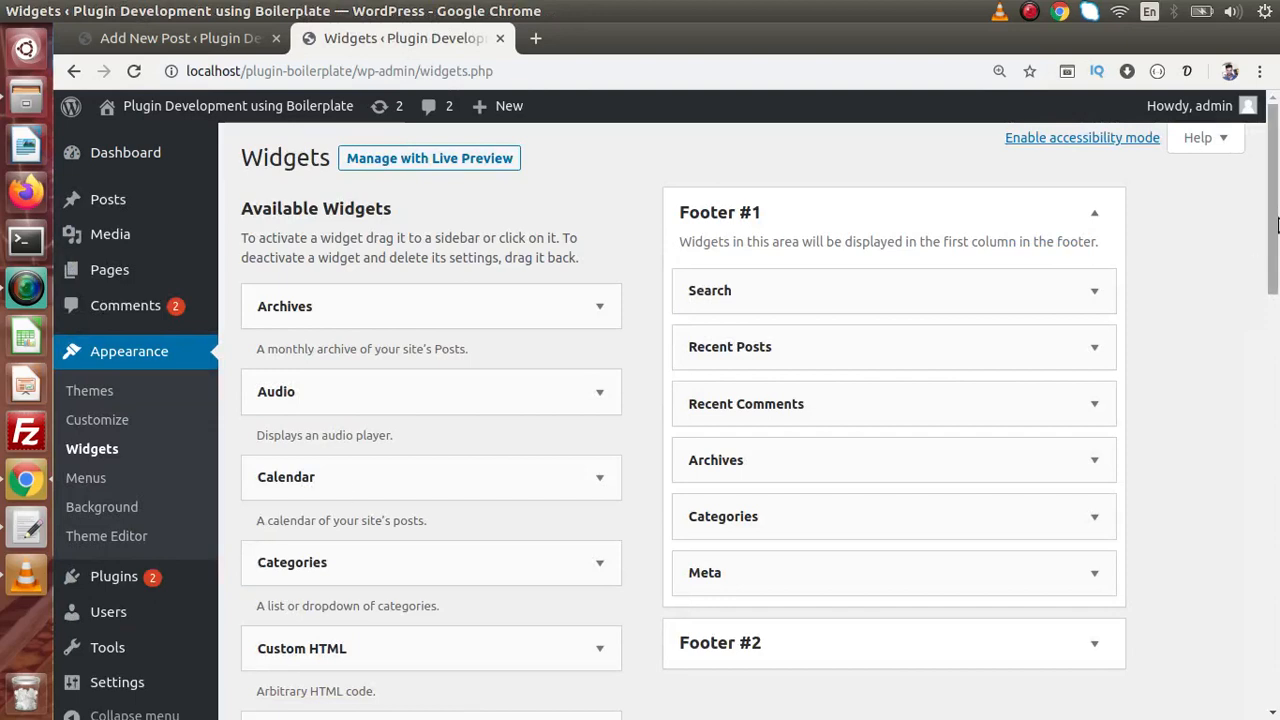
left_click_drag(1277, 217, 1278, 247)
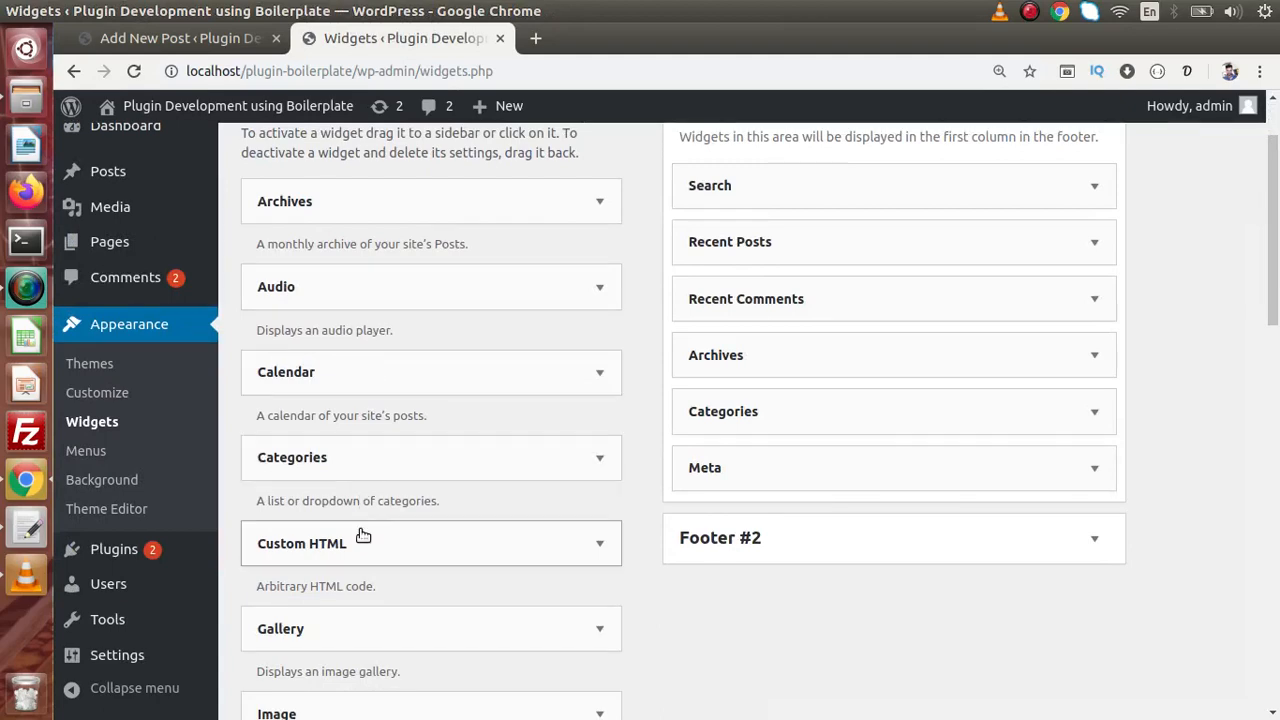
left_click_drag(1273, 268, 1266, 217)
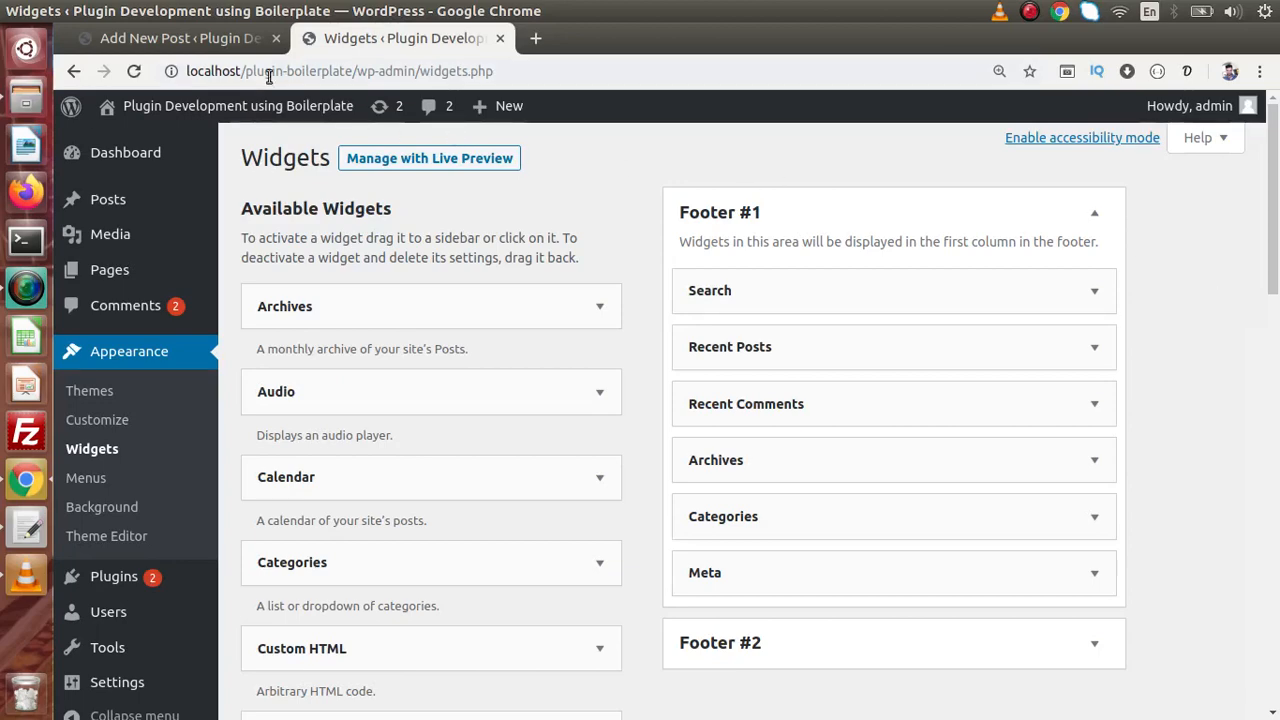
- Insert an Archives block from the Widgets category, listing March 2020 and February 2020
left_click(240, 42)
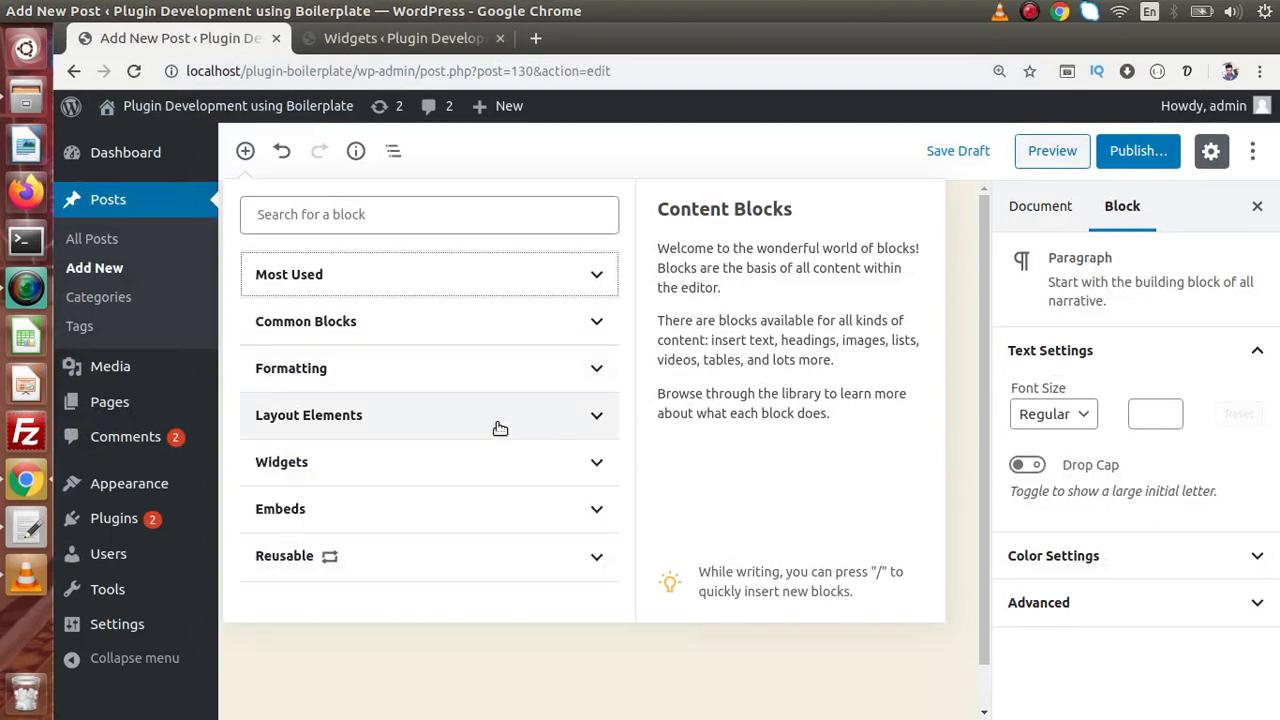
left_click(594, 466)
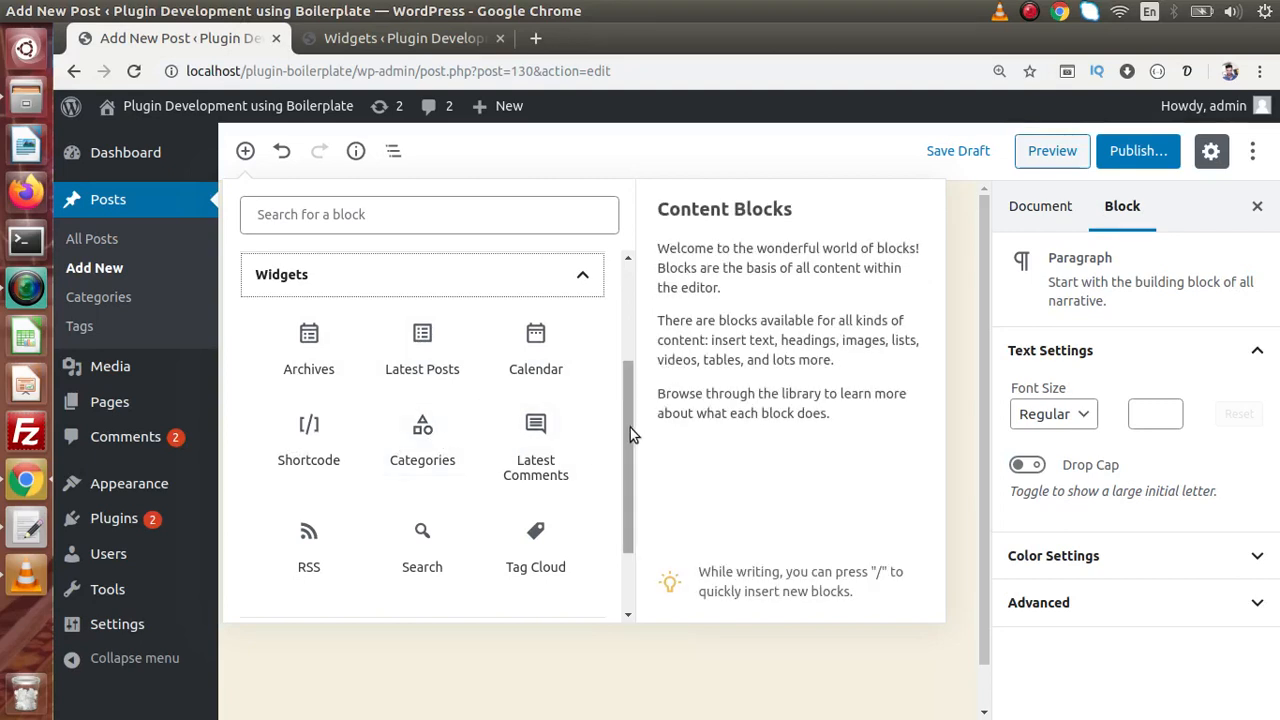
mouse_move(630, 427)
left_mouse_down()
mouse_move(622, 470)
mouse_move(624, 414)
left_mouse_up()
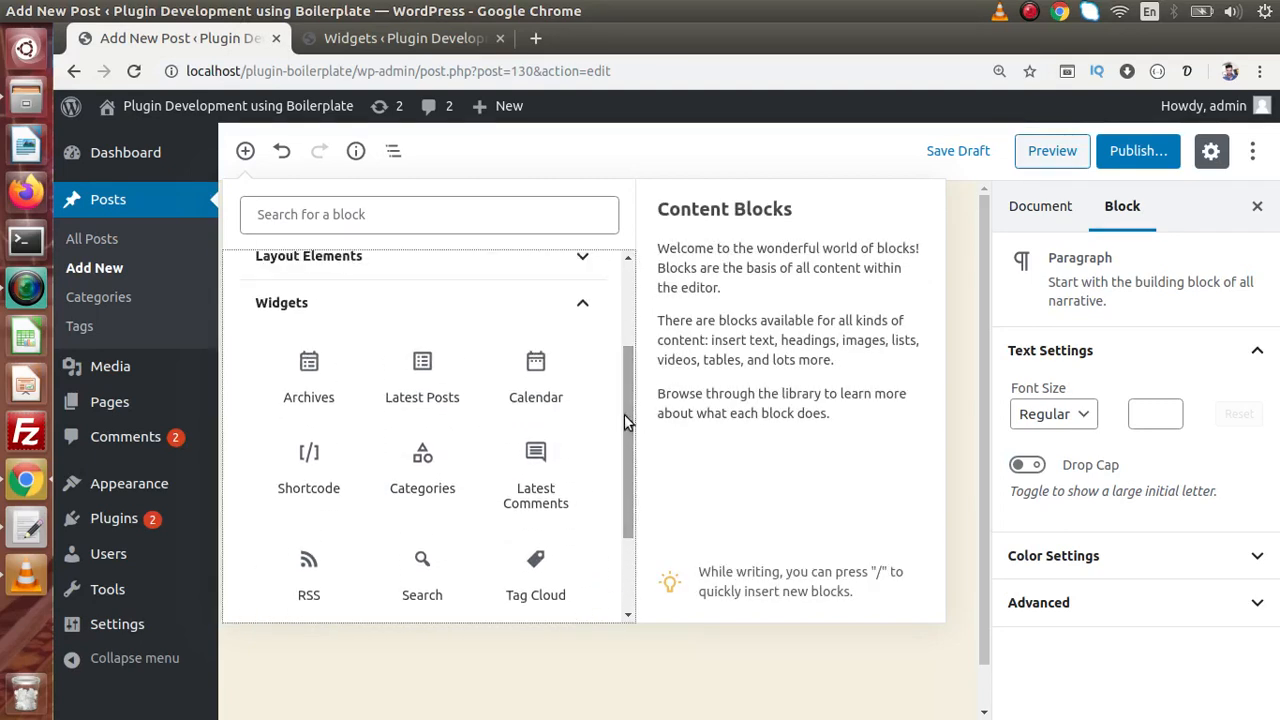
left_click(309, 375)
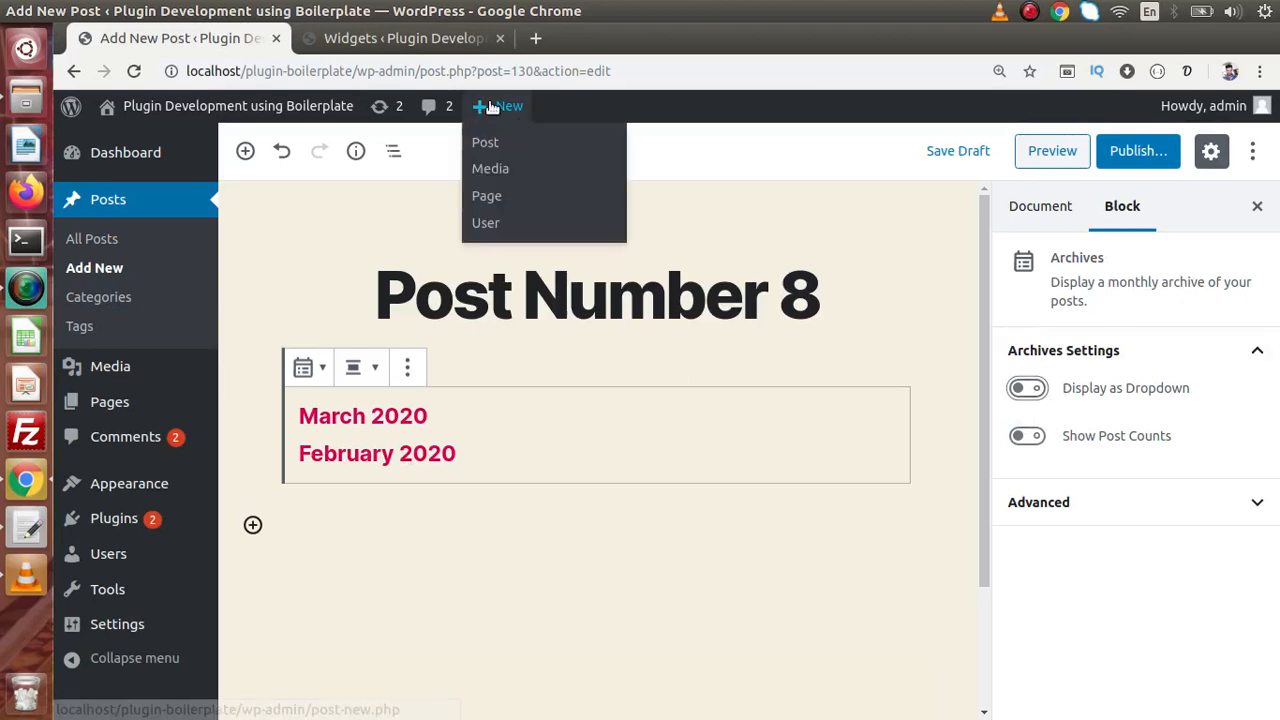
- Add an Archives widget to the Footer #1 area, then go back to the post editor
left_click(410, 38)
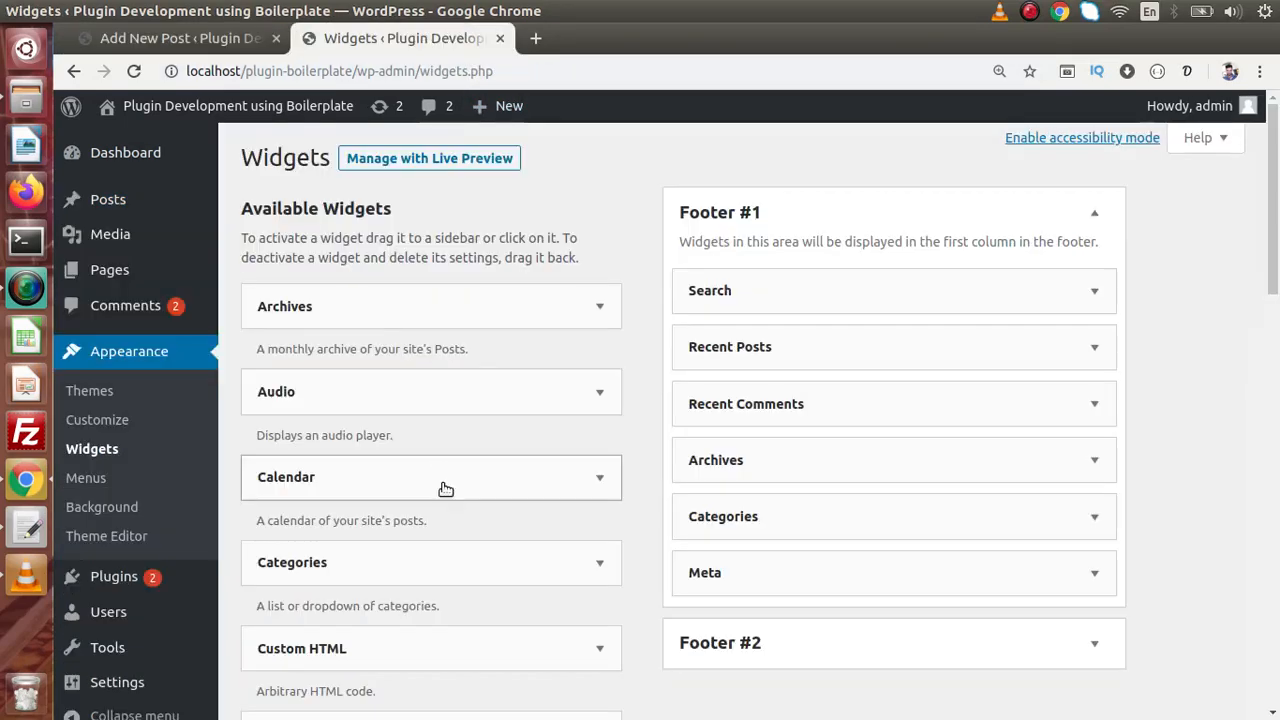
left_click(597, 308)
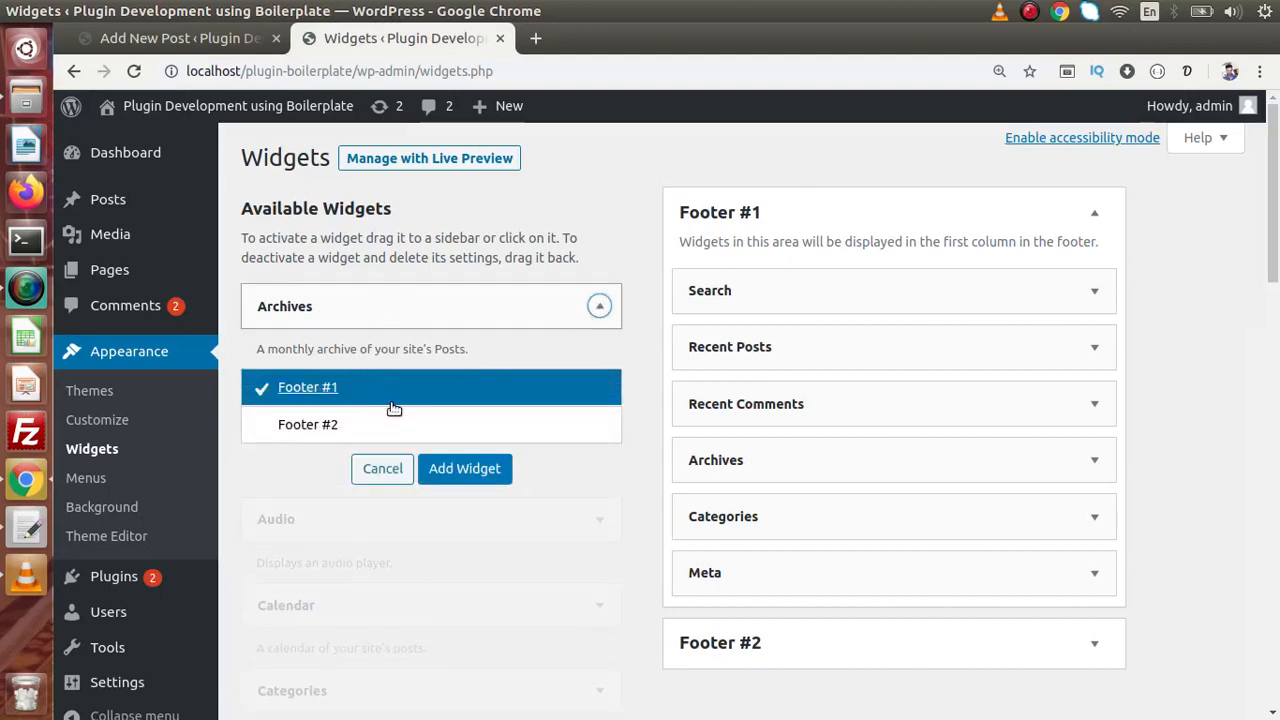
left_click(470, 469)
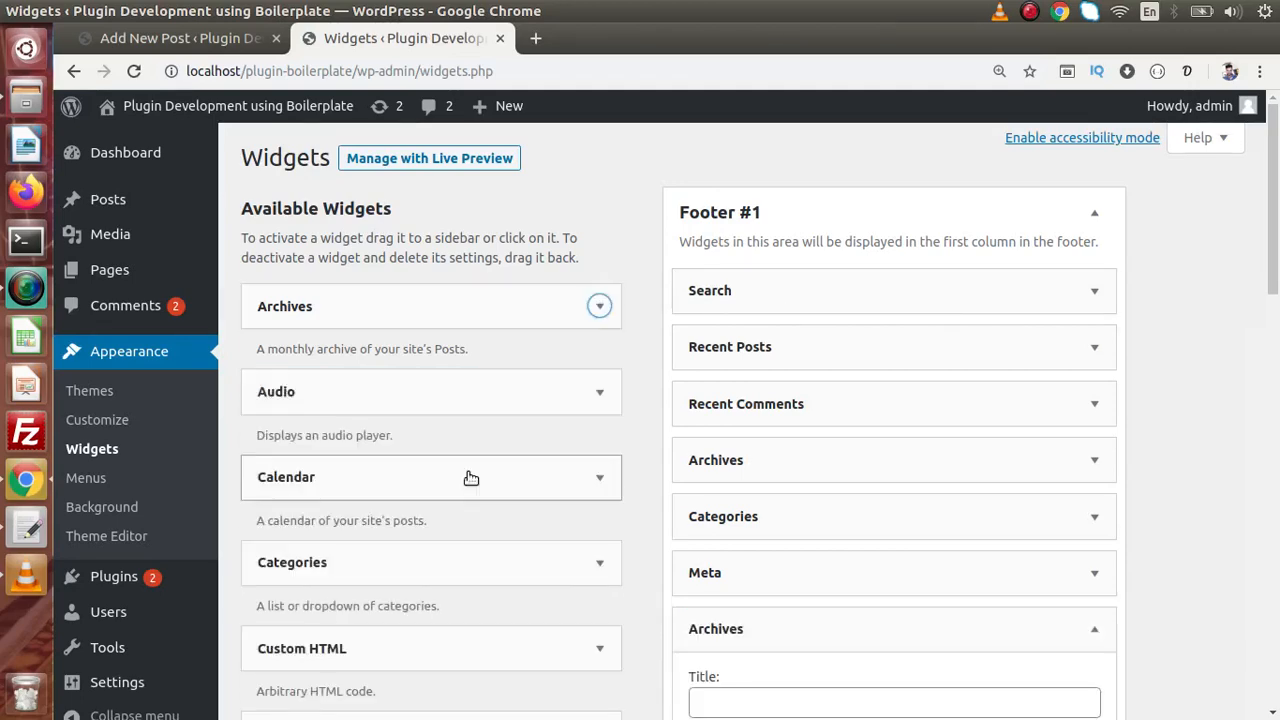
left_click_drag(1277, 198, 1272, 310)
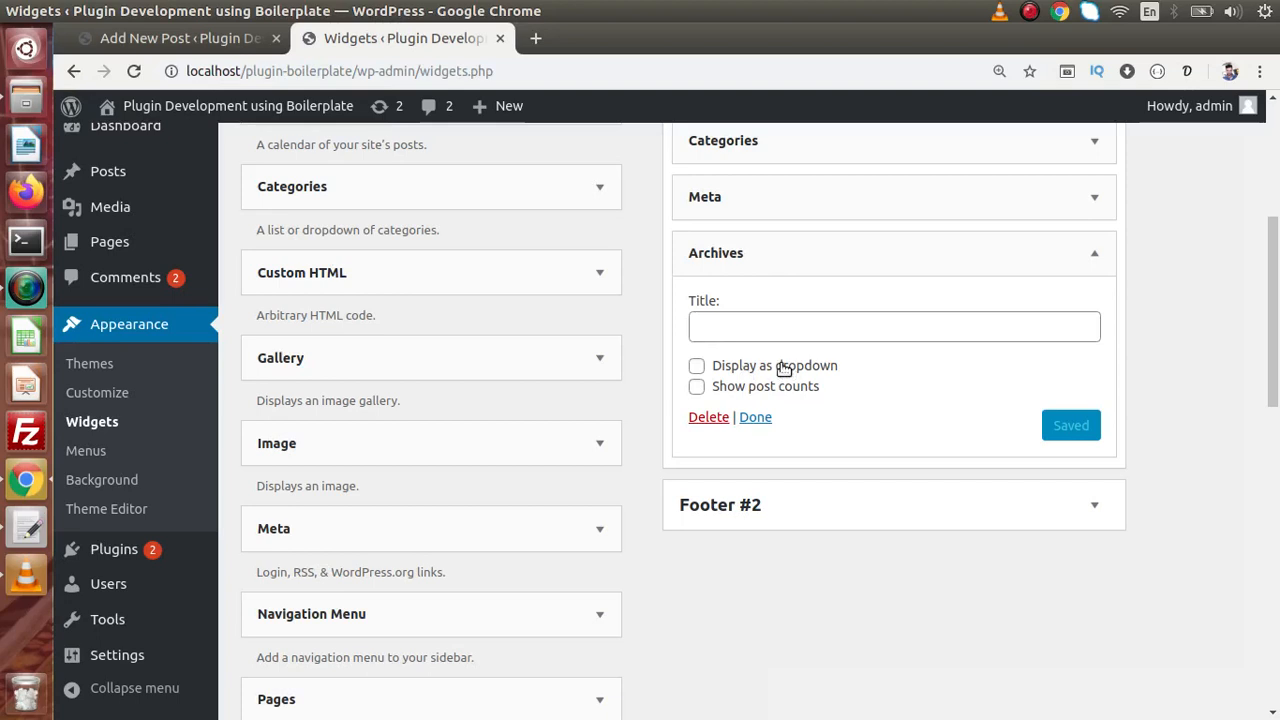
left_click(200, 38)
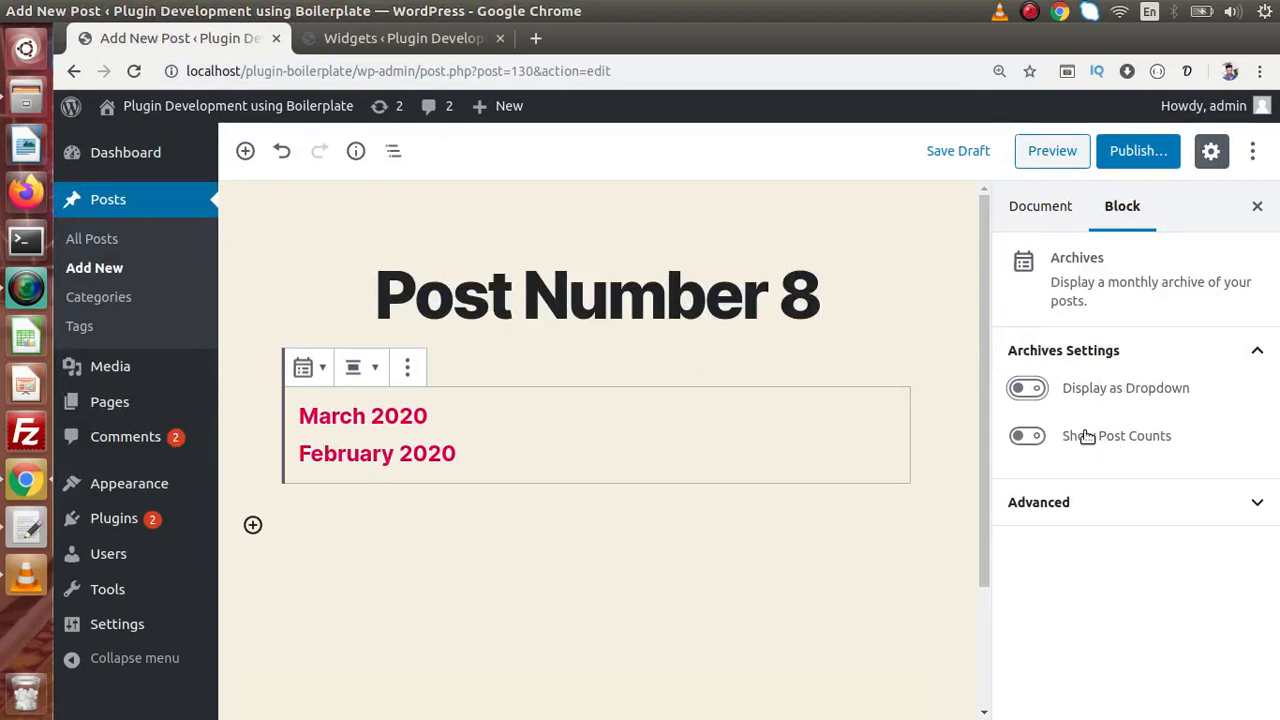
- Display the archives as a dropdown, publish Post Number 8, and open the live post in a new tab
left_click(1036, 389)
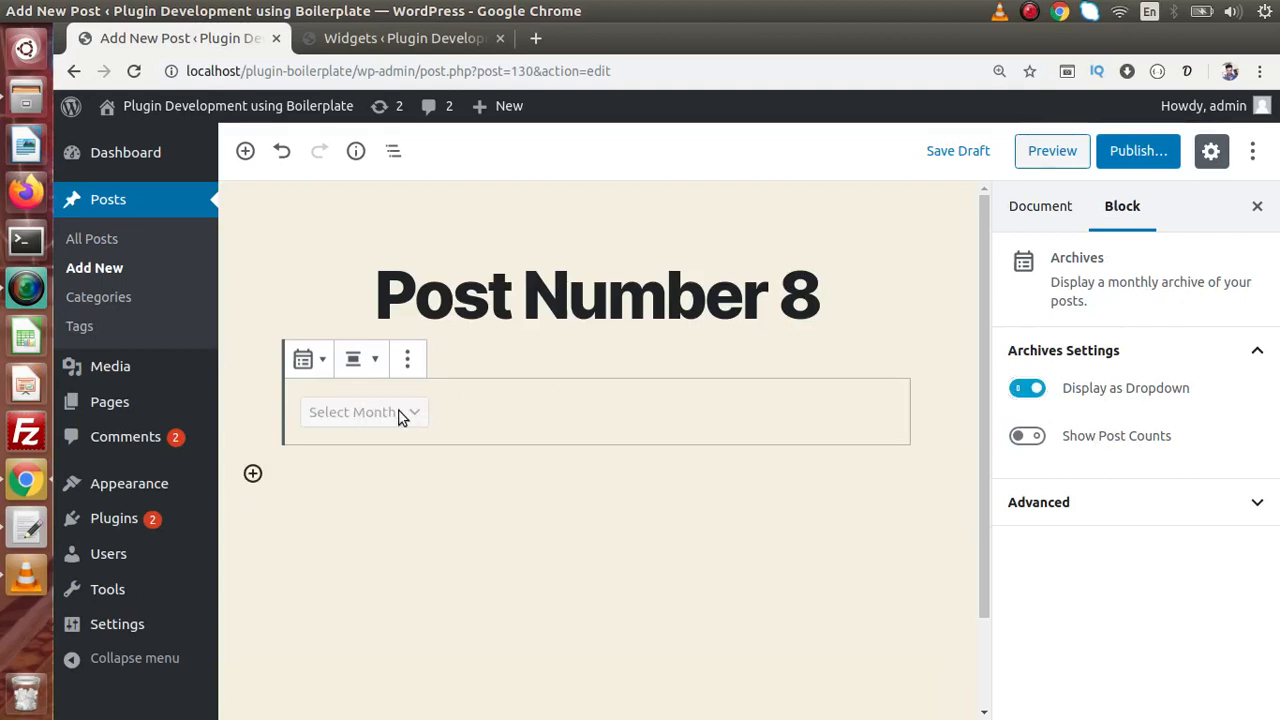
left_click(1122, 160)
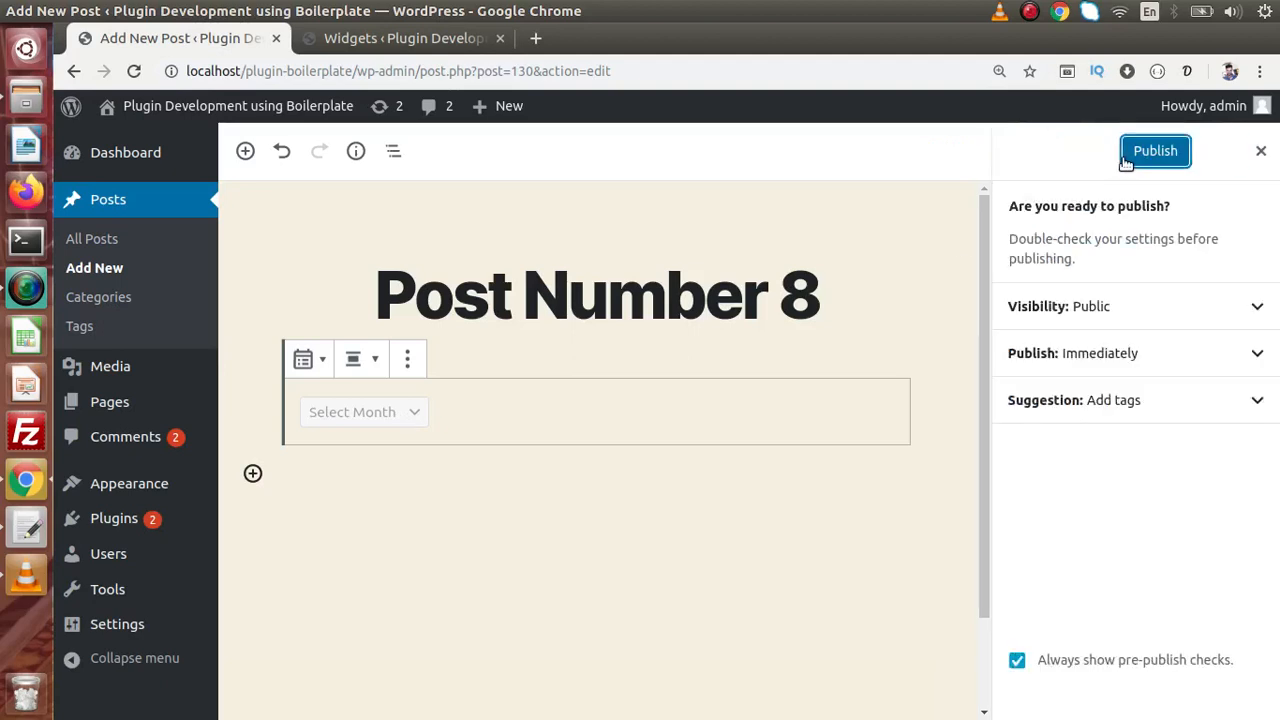
left_click(1152, 158)
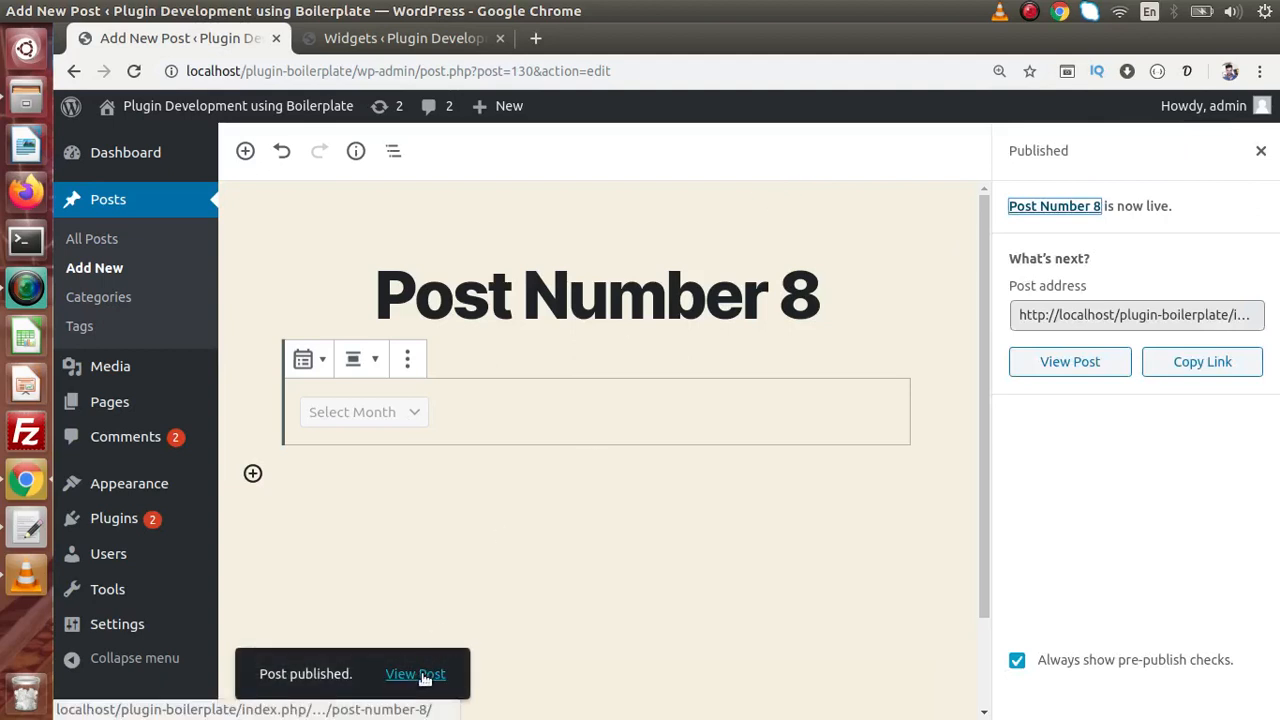
right_click(433, 676)
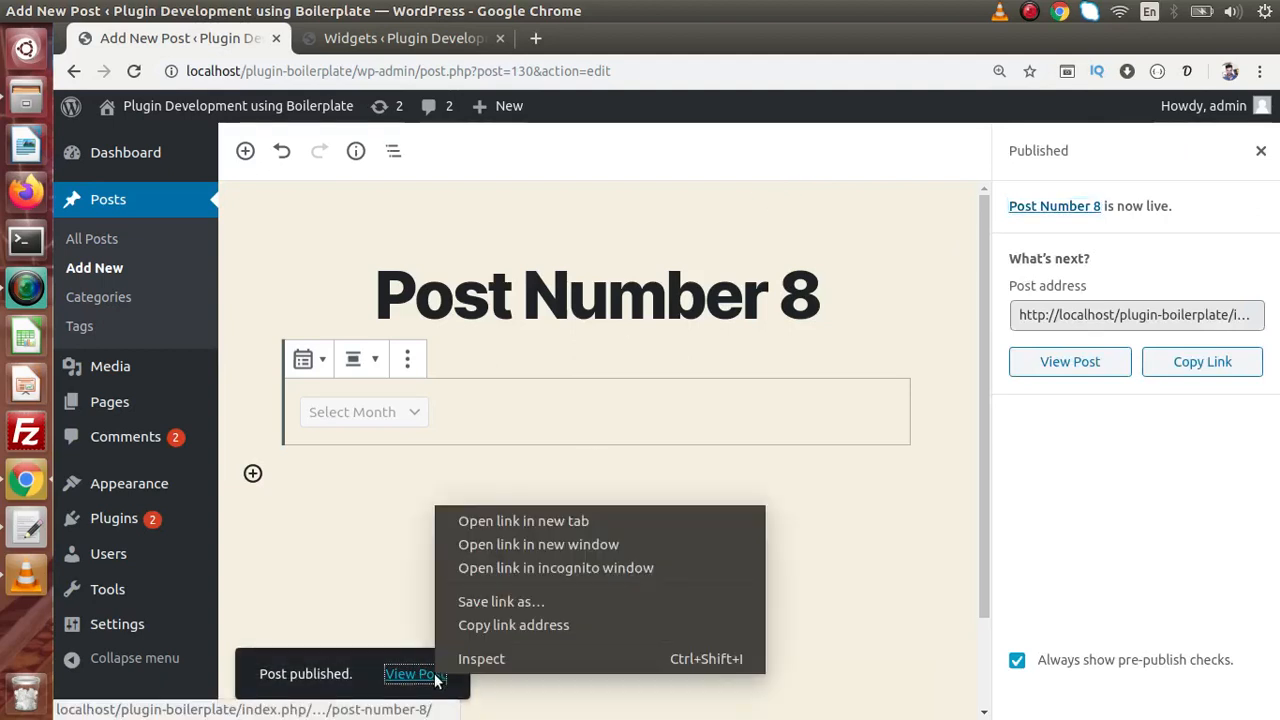
left_click(498, 522)
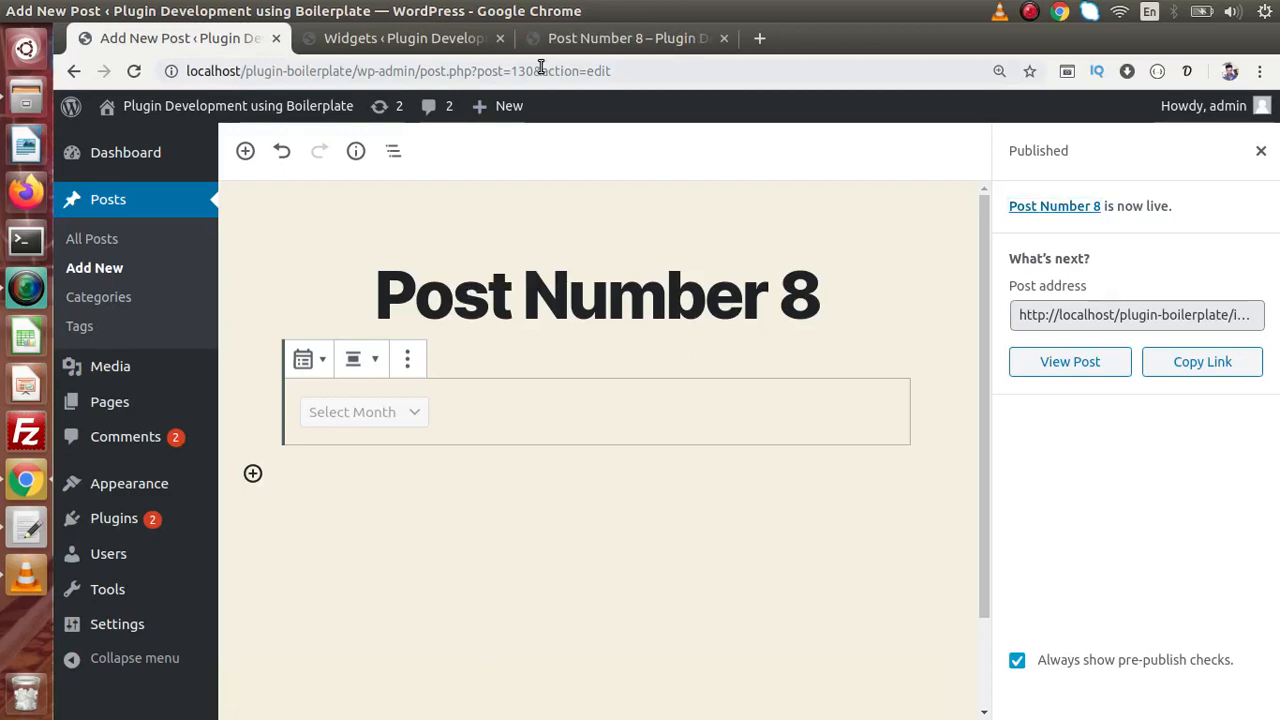
- Check the live post's Select Month dropdown lists March 2020 and February 2020, then return to editing
left_click(600, 38)
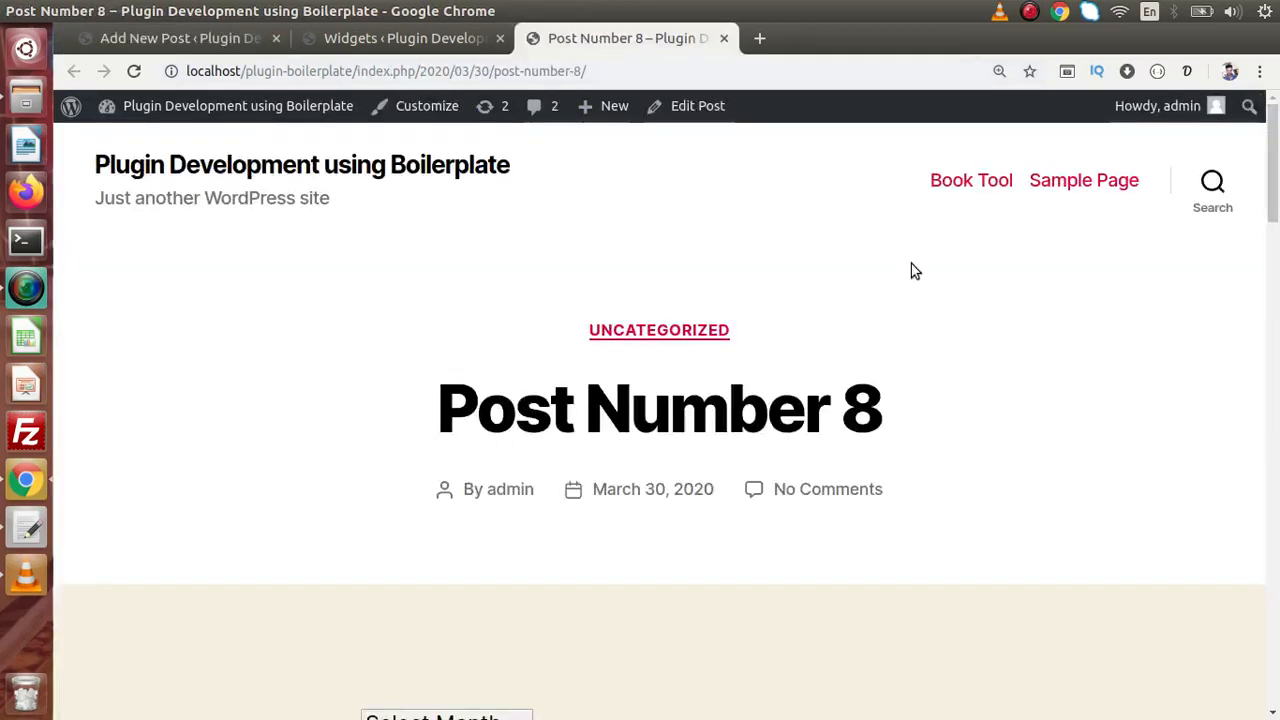
scroll(1277, 172, "down", 5)
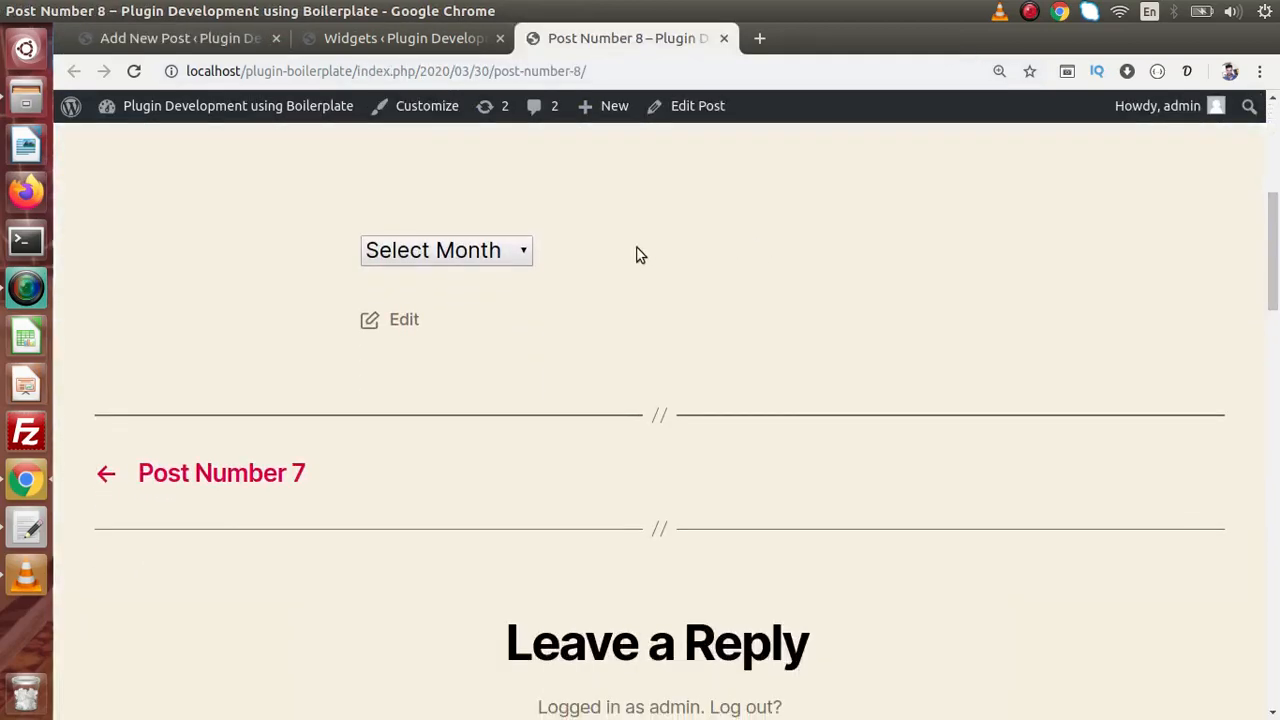
left_click(512, 252)
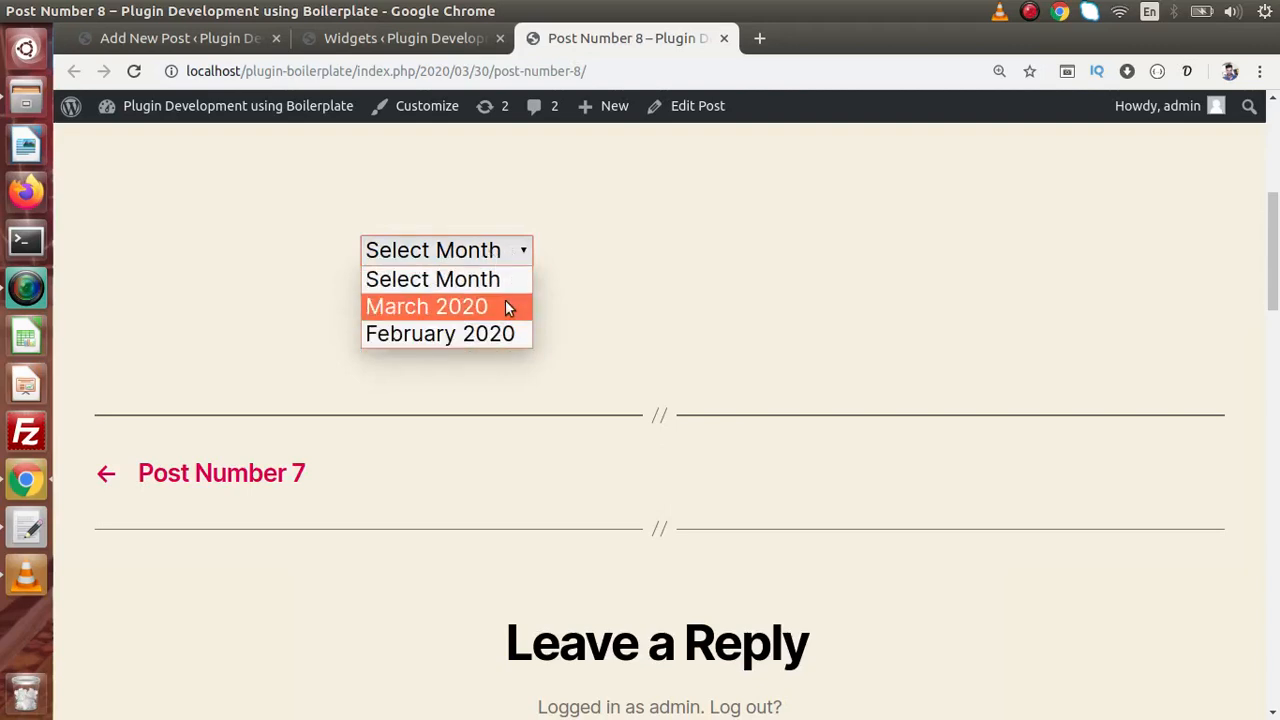
left_click(207, 44)
left_click(207, 38)
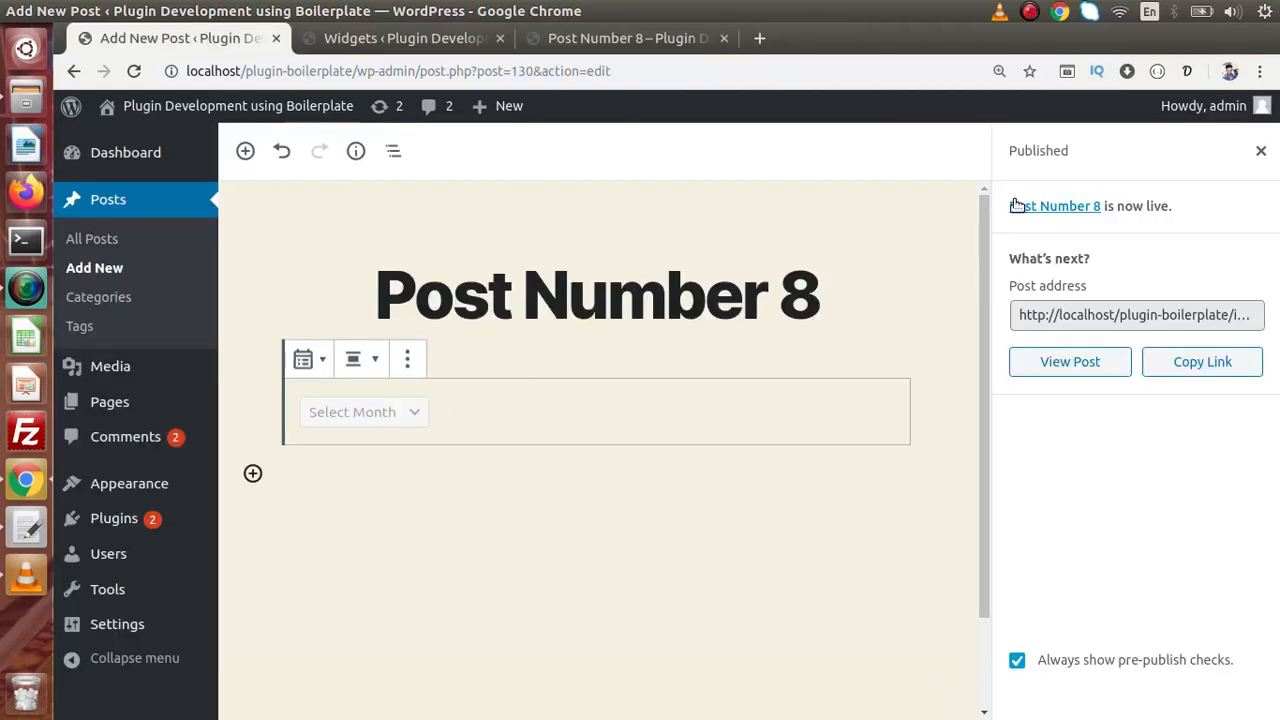
- Turn on post counts for the Archives dropdown and update the post
left_click(1258, 152)
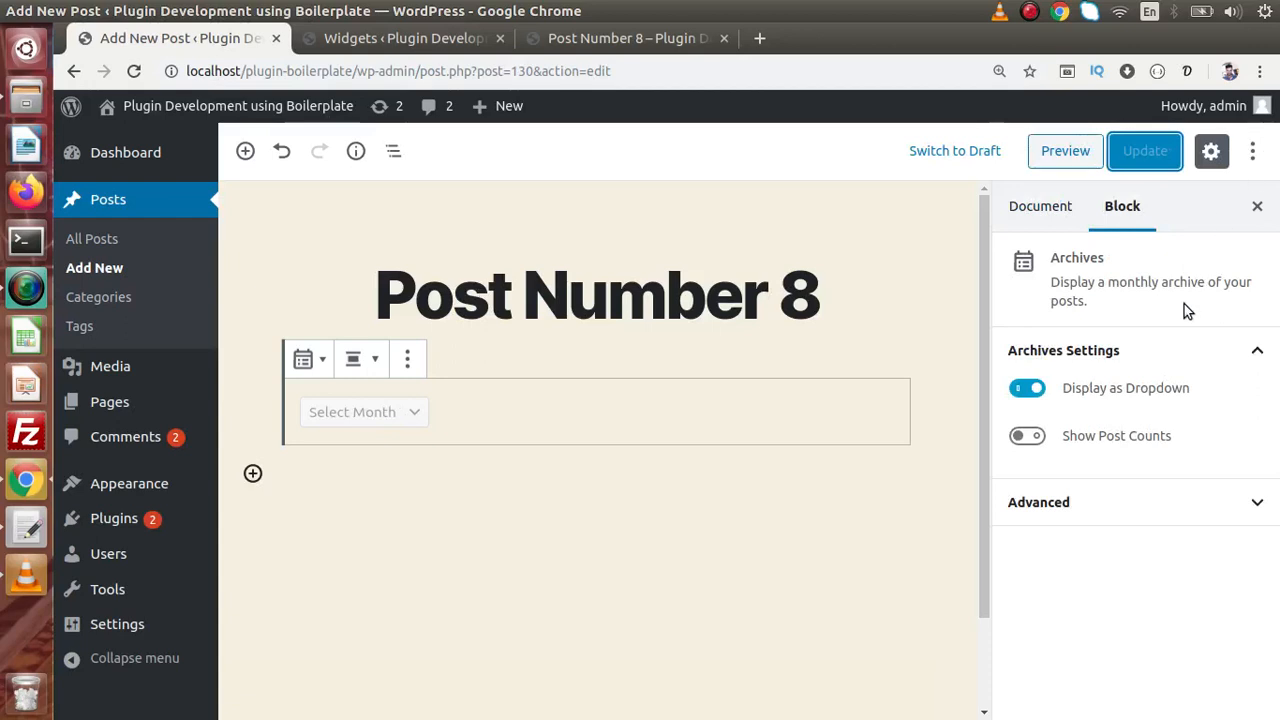
left_click(1027, 435)
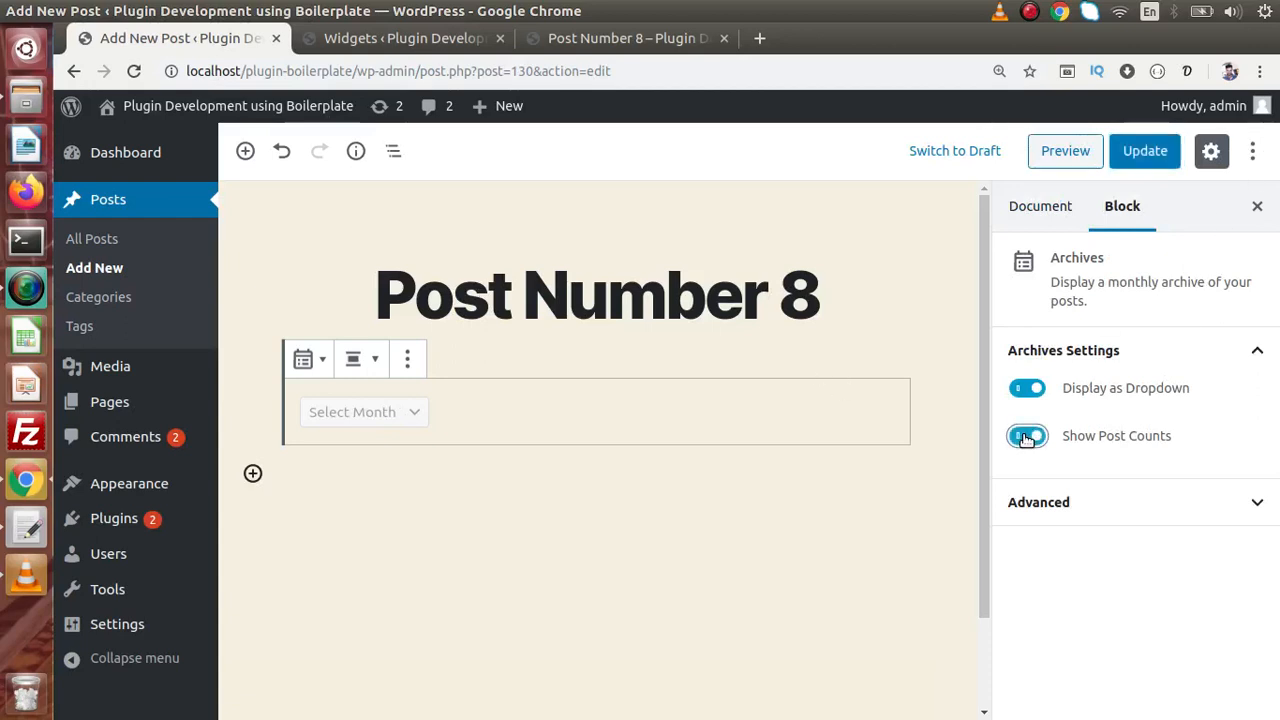
left_click(1135, 156)
- Reload the live post and confirm the dropdown shows March 2020 (8) and February 2020 (4)
left_click(600, 42)
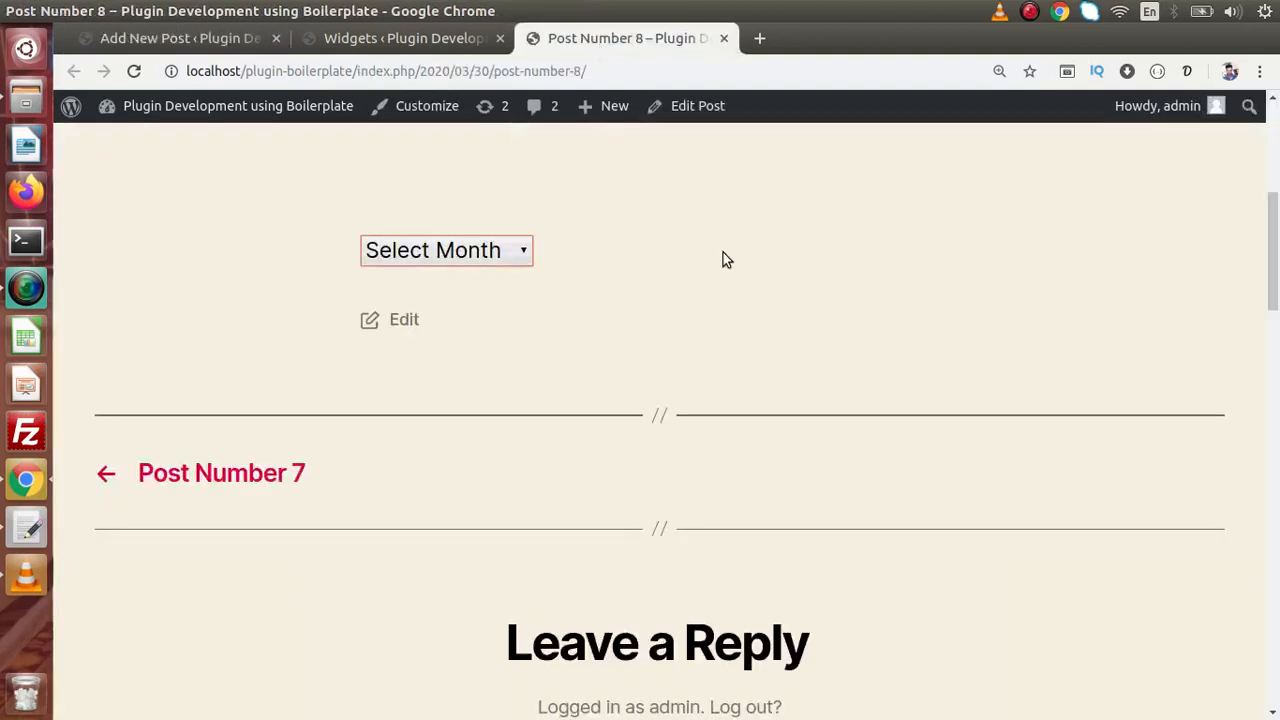
key("F5")
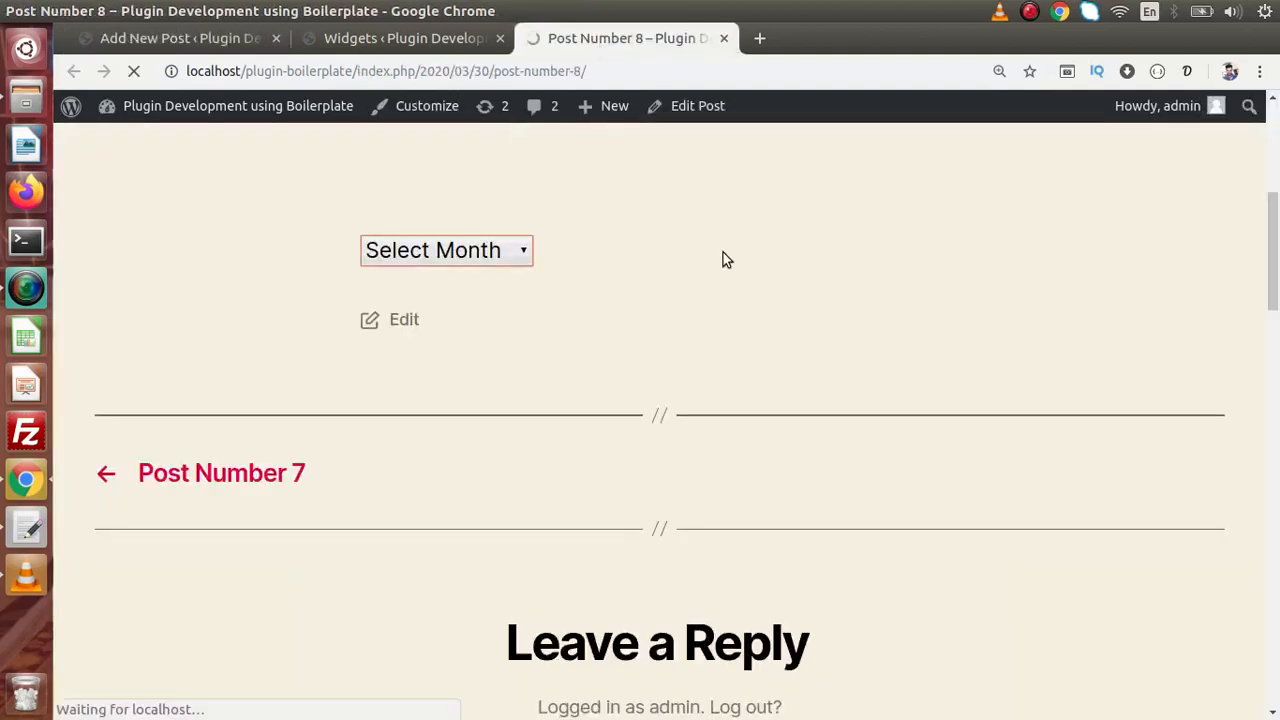
left_click(546, 256)
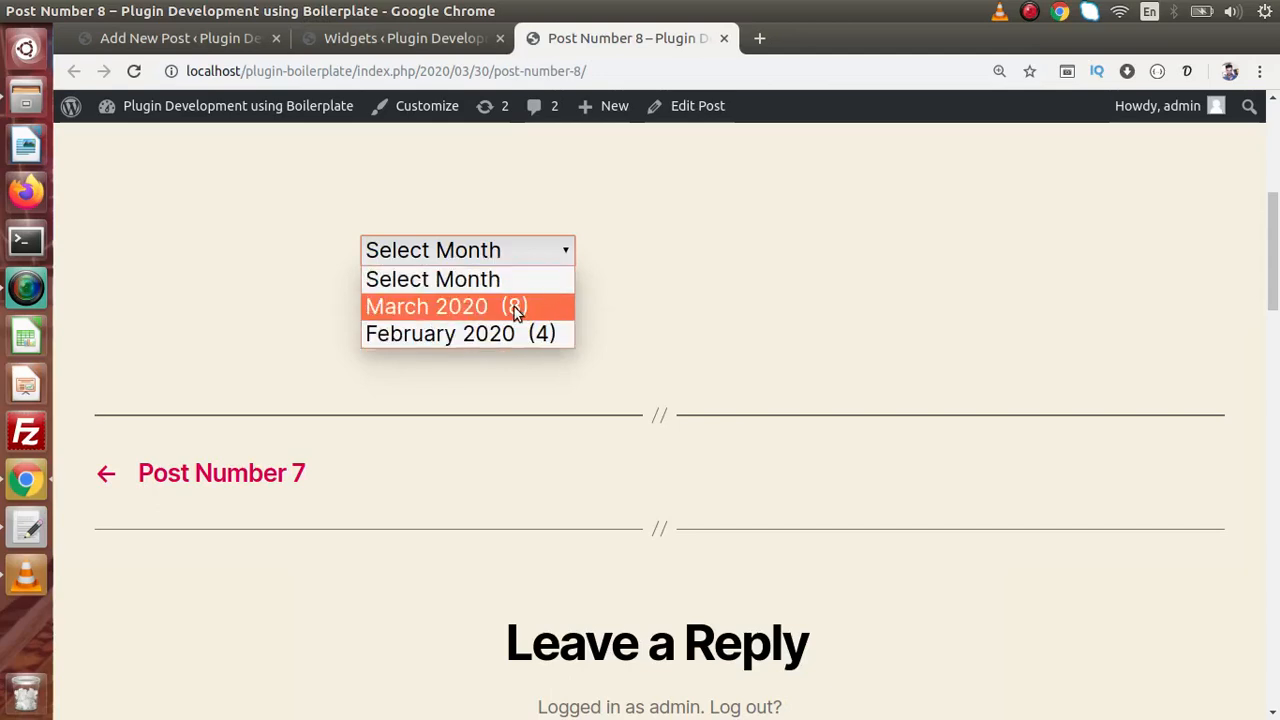
left_click(238, 39)
- Add a Latest Posts block below the Archives dropdown and update the post
left_click(245, 42)
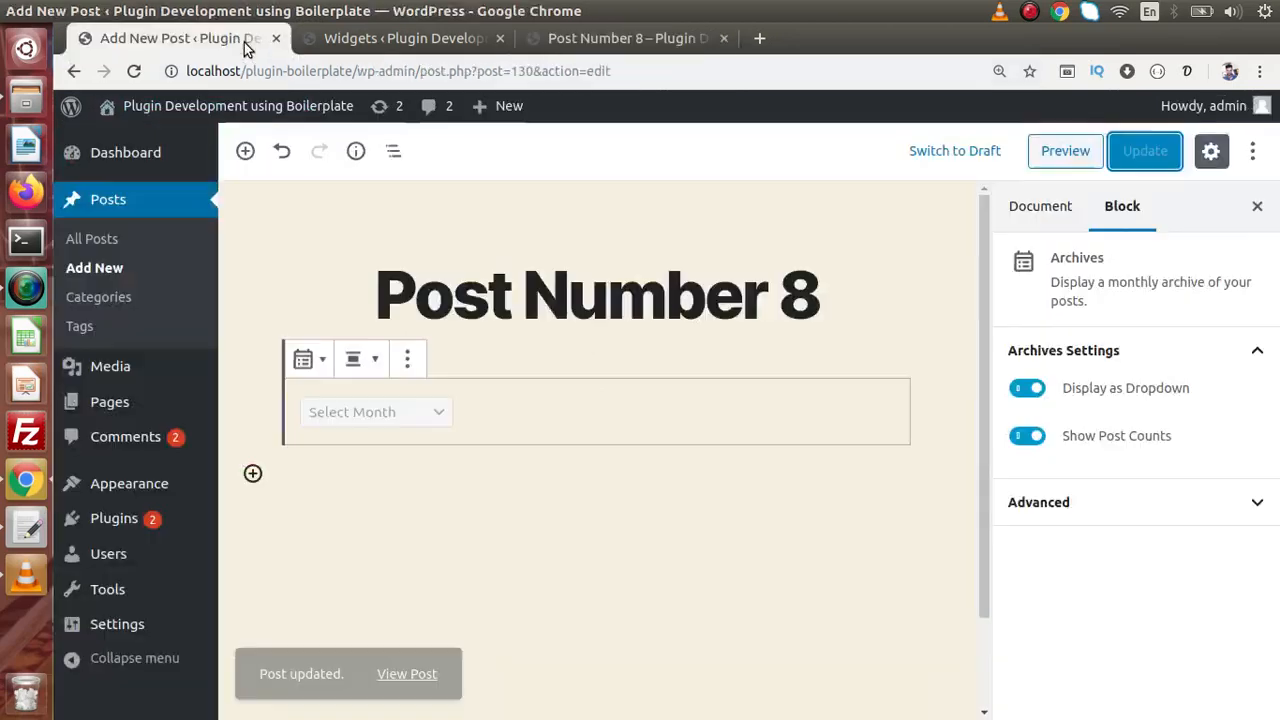
left_click(328, 482)
left_click(253, 474)
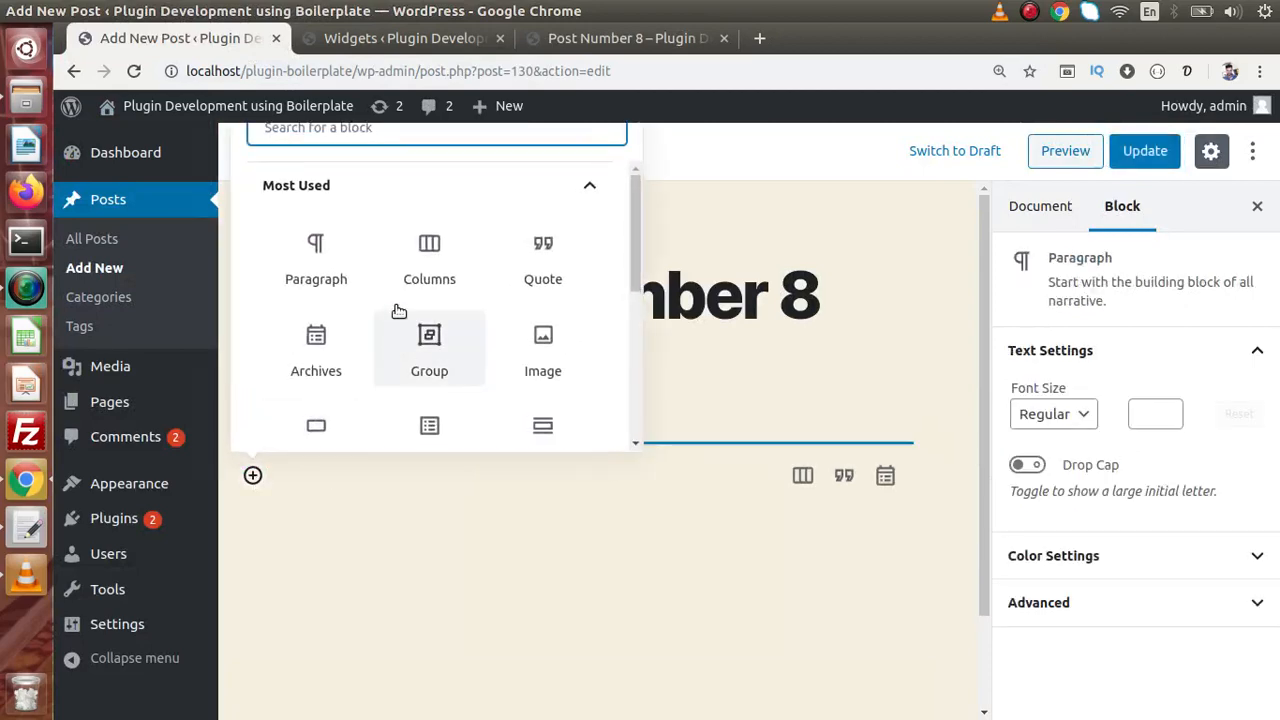
left_click_drag(634, 199, 629, 378)
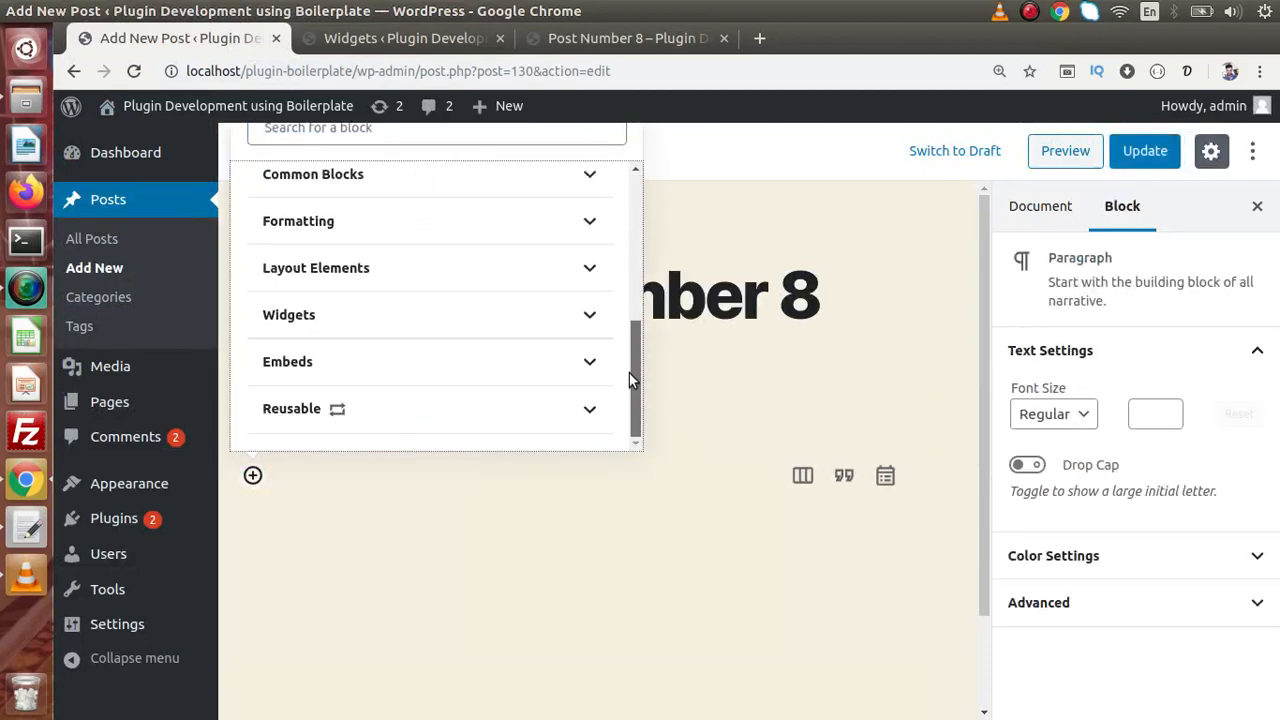
left_click(572, 313)
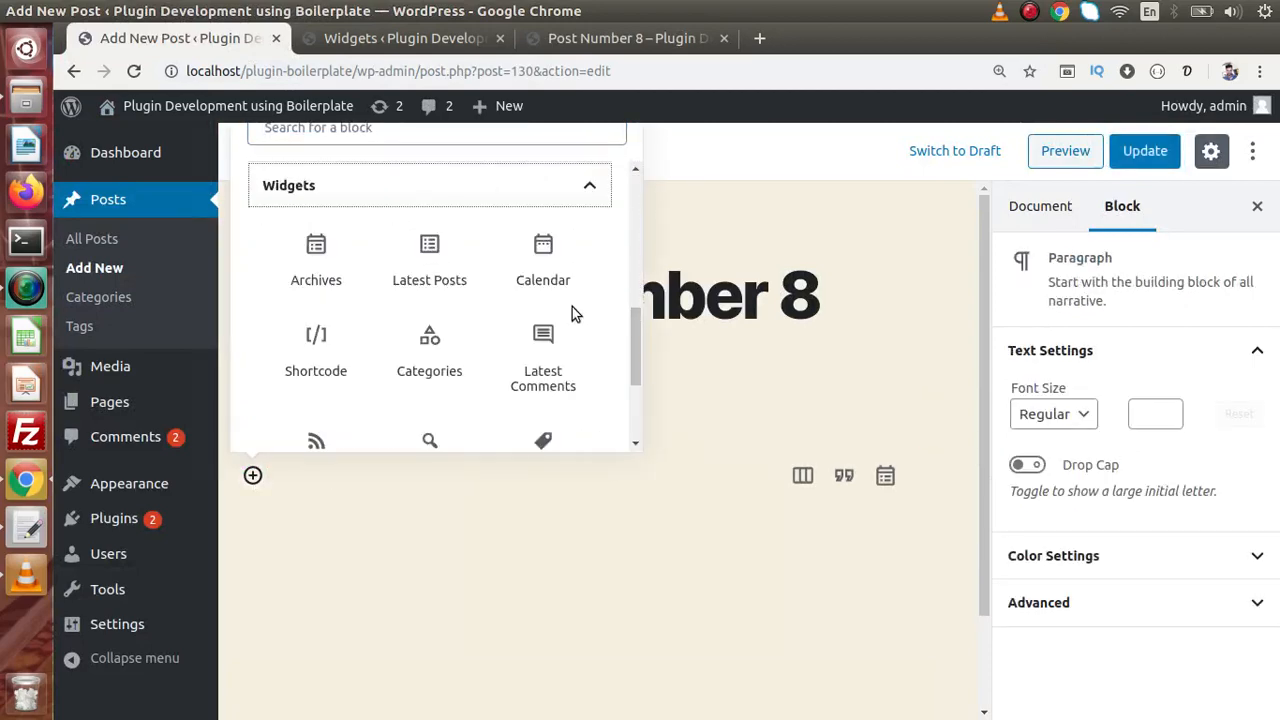
left_click(429, 258)
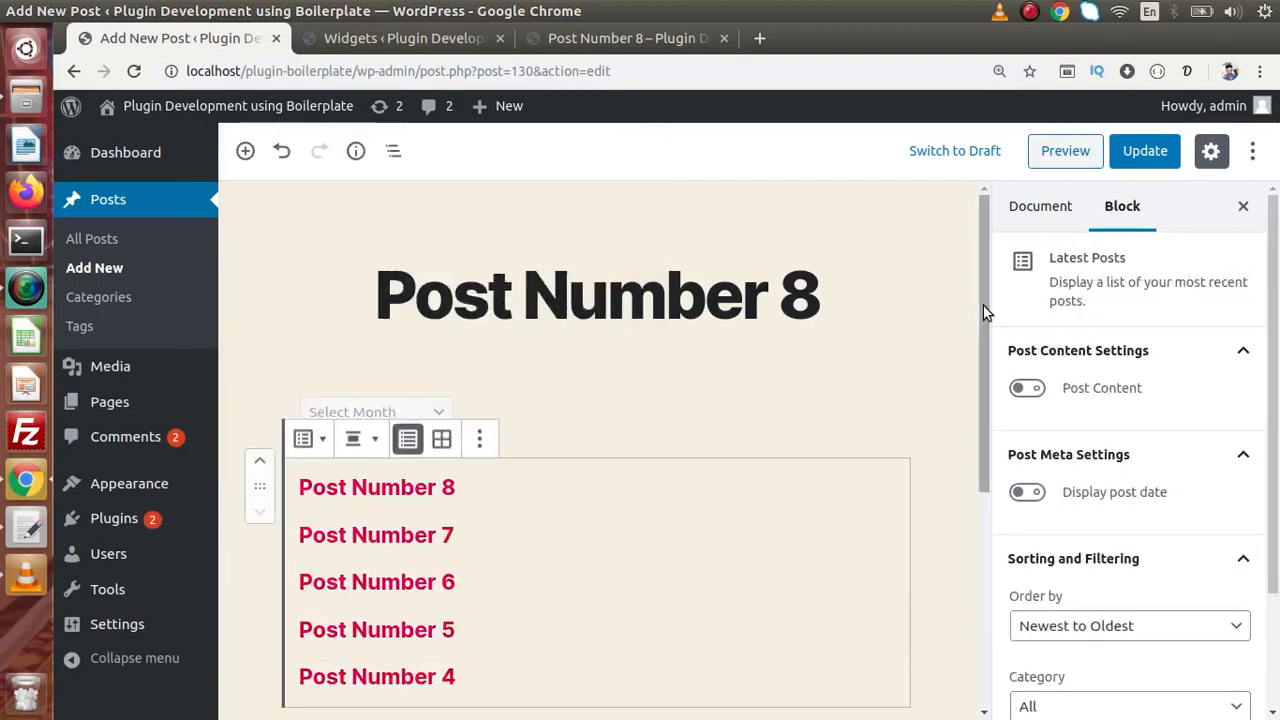
left_click_drag(984, 313, 984, 388)
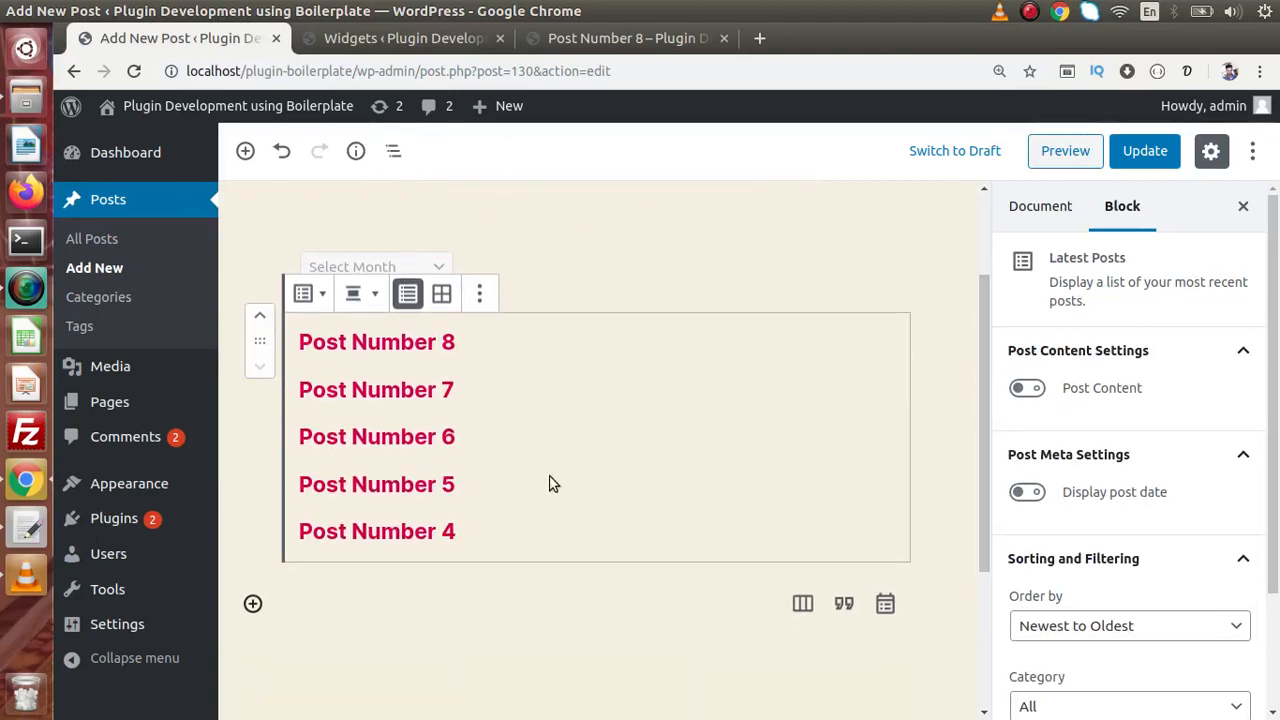
left_click(1125, 165)
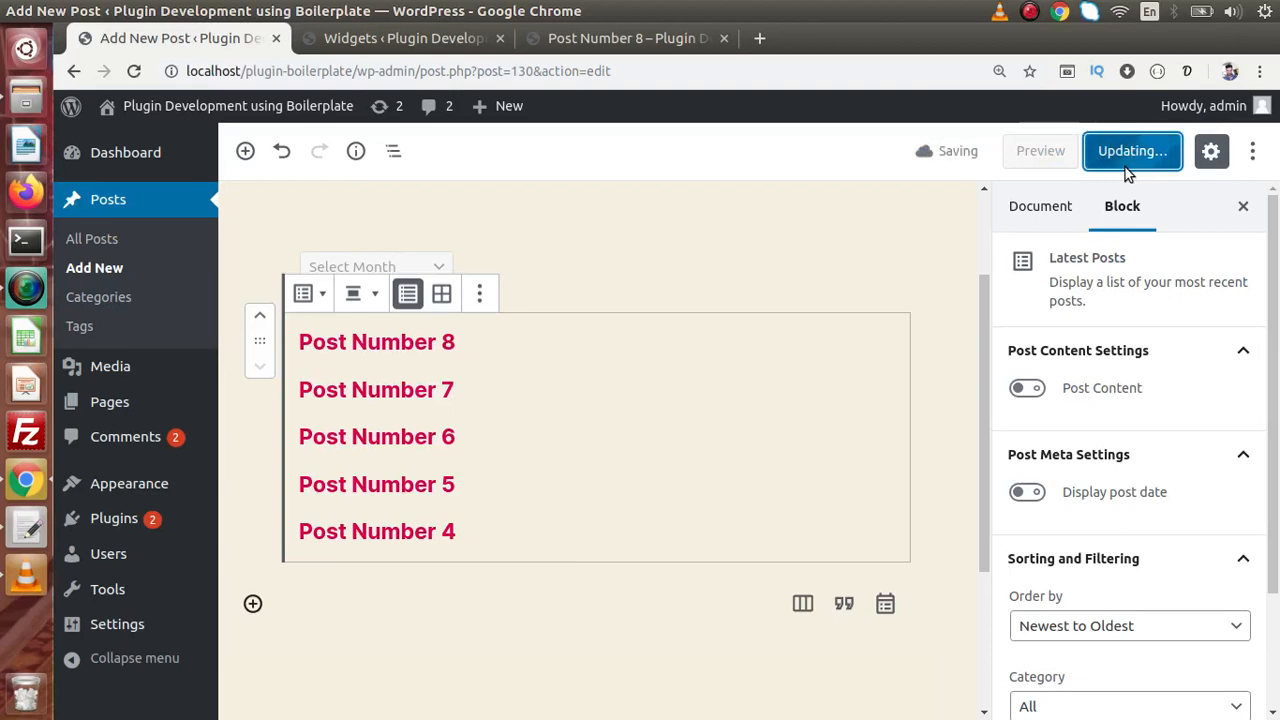
- Reload the live post to see Post Number 8 through Post Number 4 listed, then return to editing
left_click(571, 40)
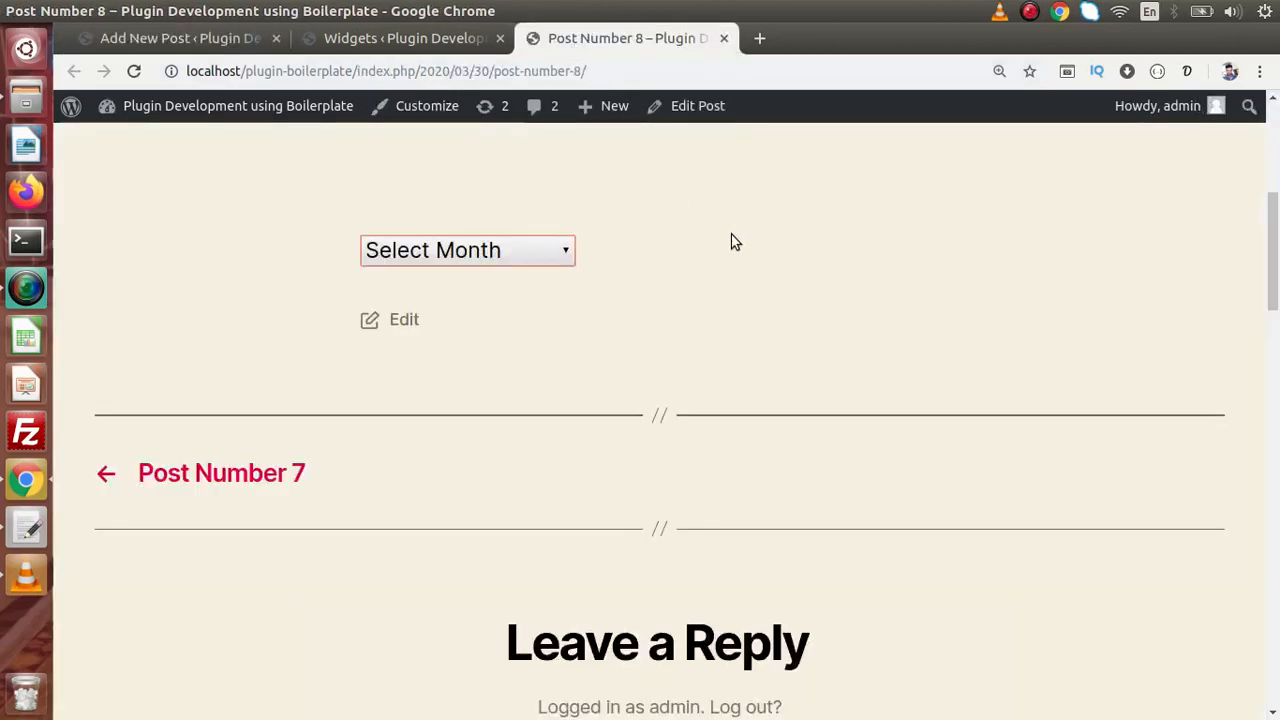
key("F5")
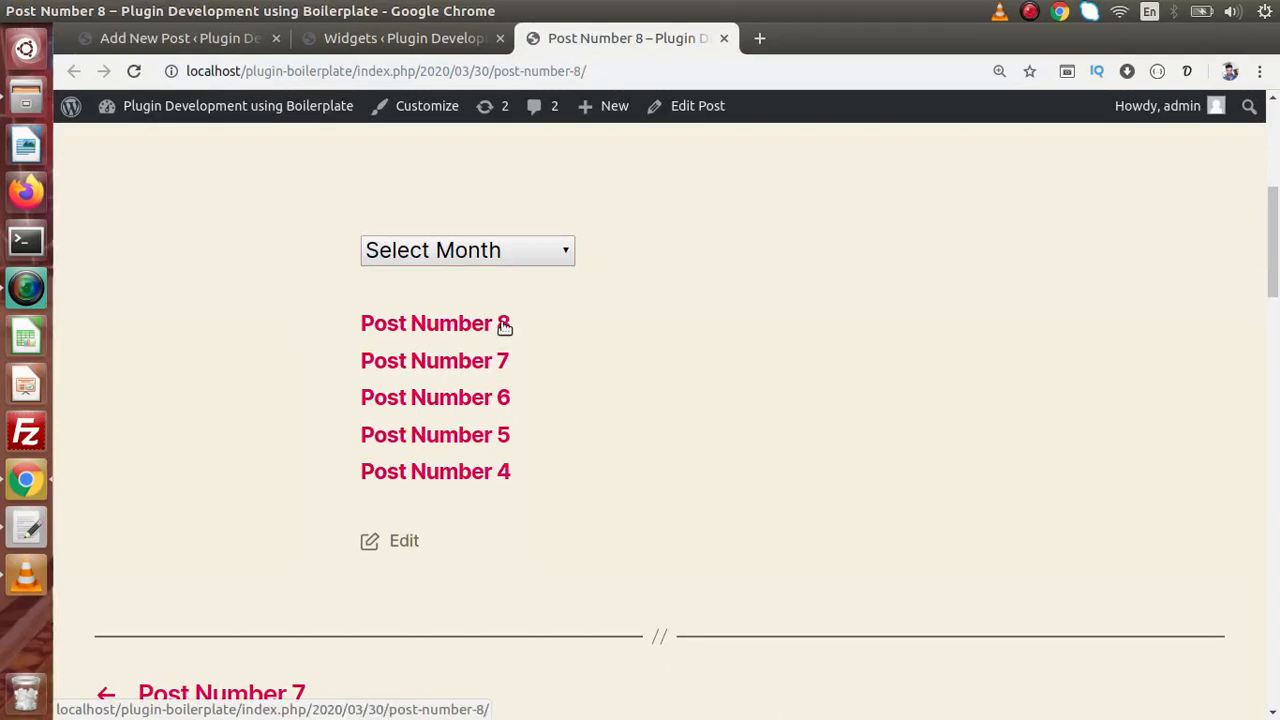
left_click(220, 38)
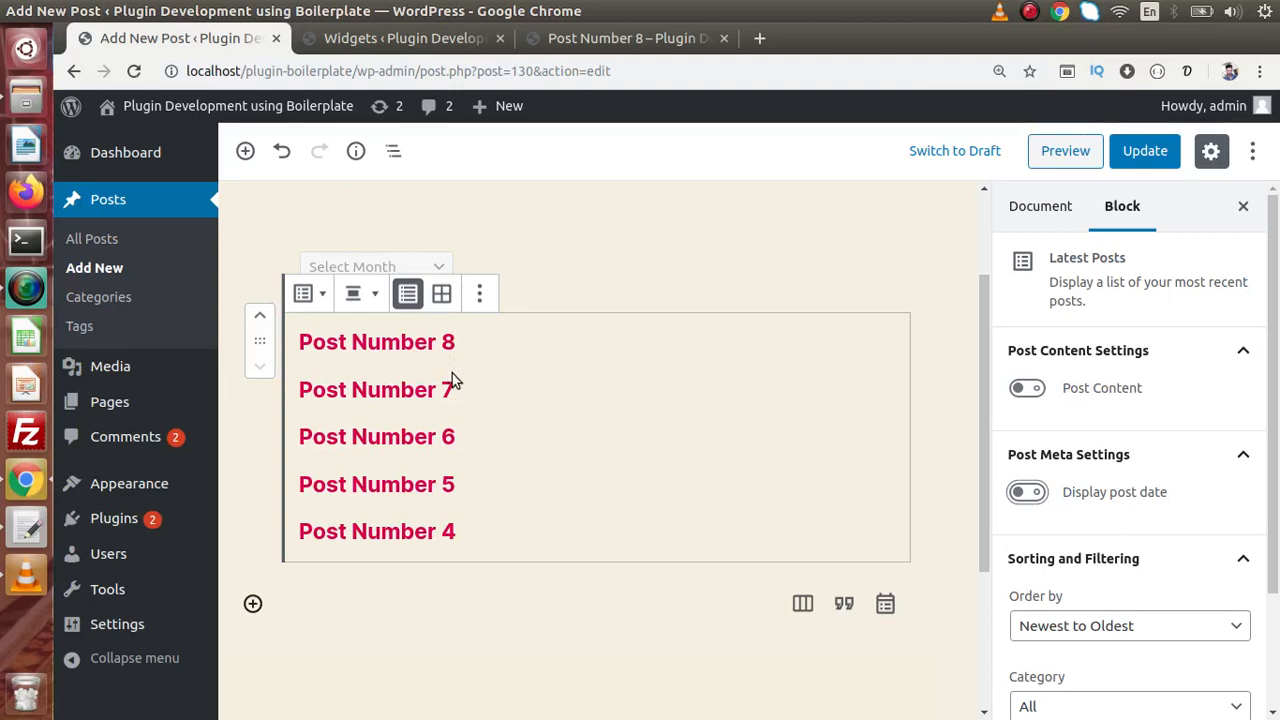
- Turn on post content excerpts and post dates for the Latest Posts list and update
left_click(1036, 389)
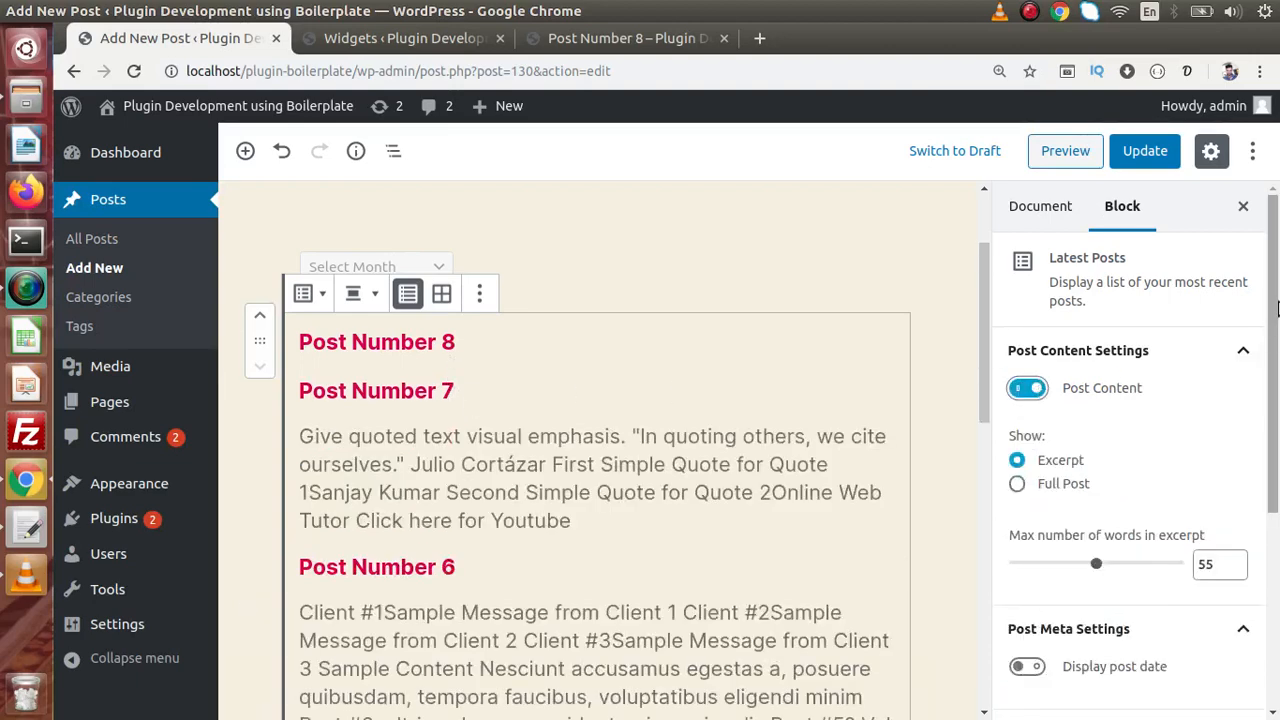
scroll(1276, 362, "down", 2)
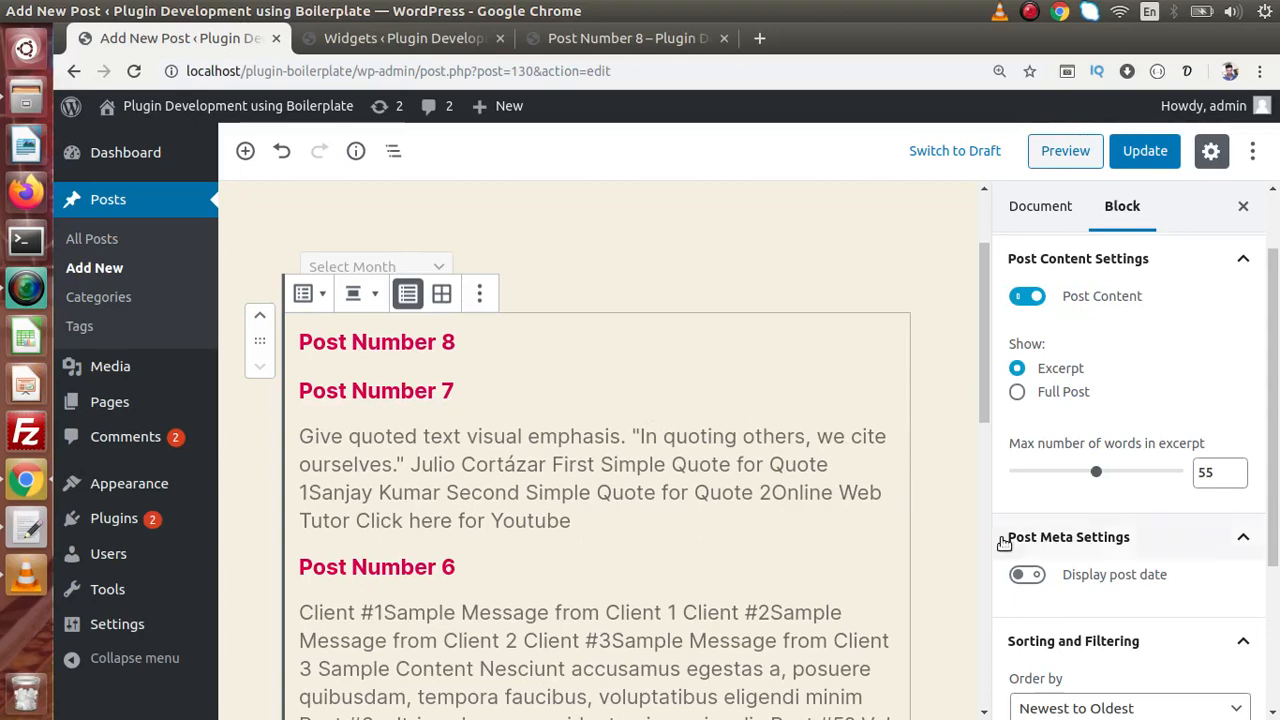
left_click(1028, 575)
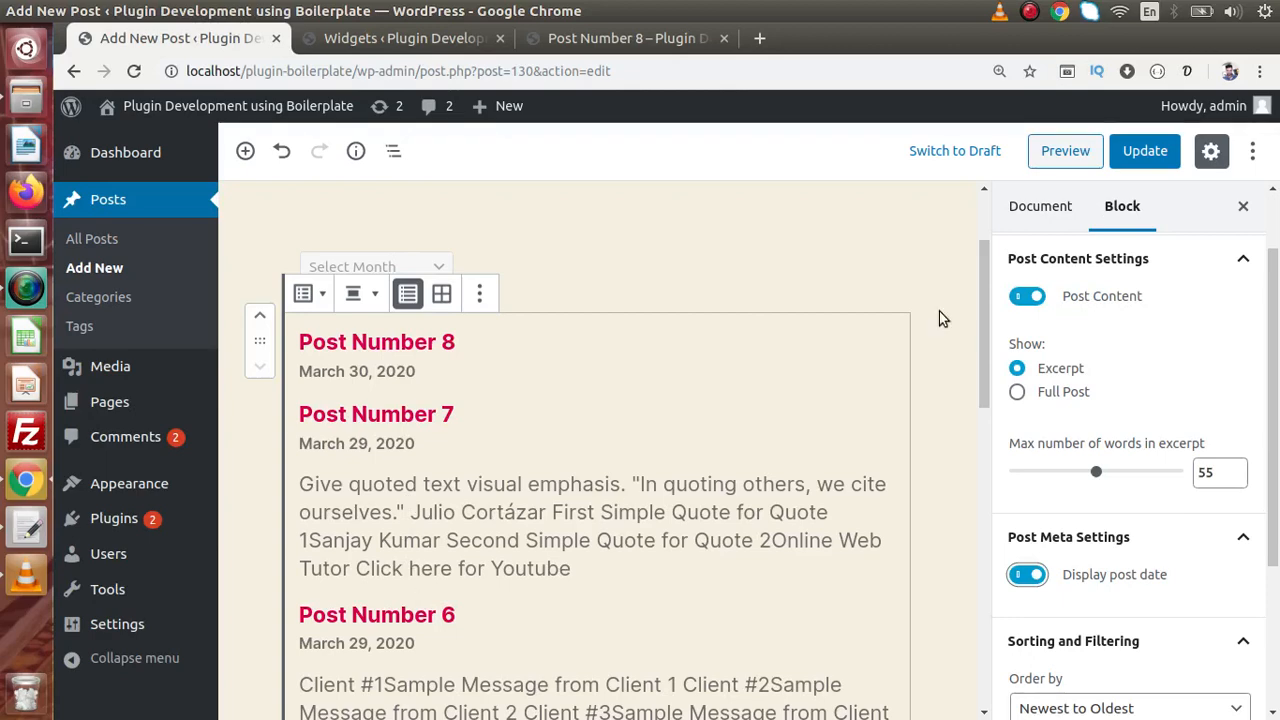
left_click(1160, 148)
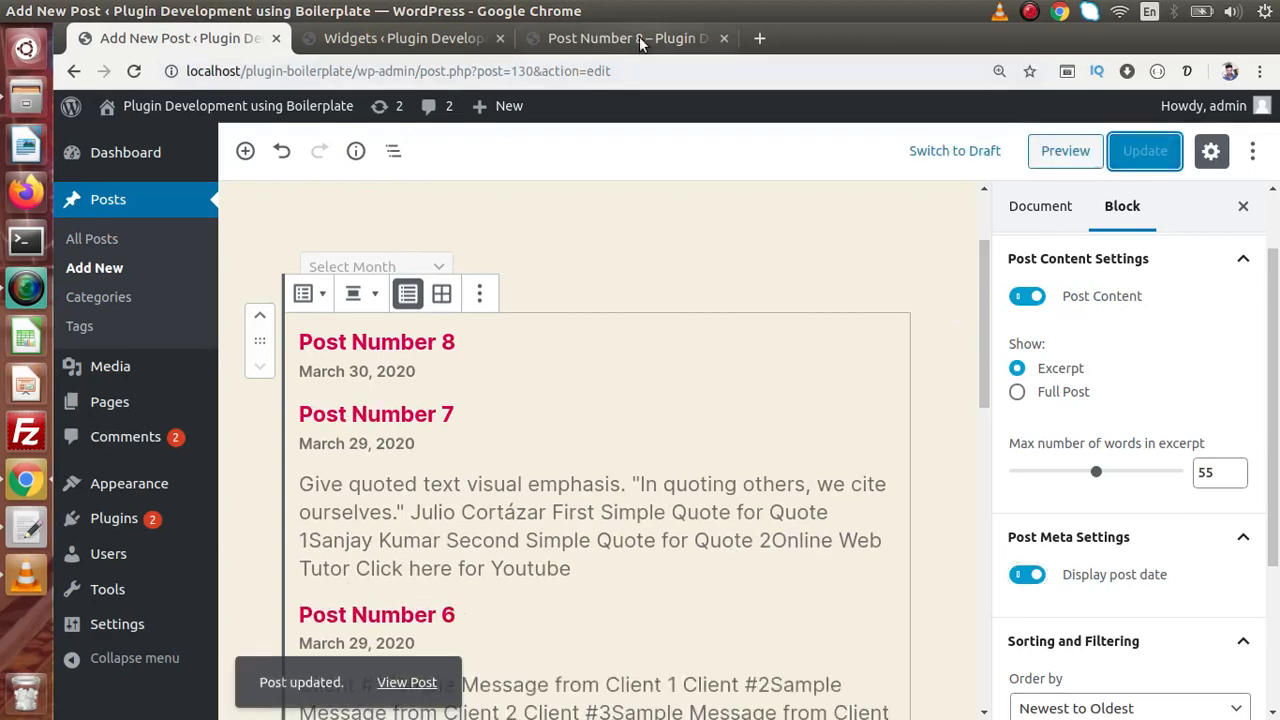
- Reload the live post to view the post dates and 55-word excerpts
left_click(636, 37)
key("F5")
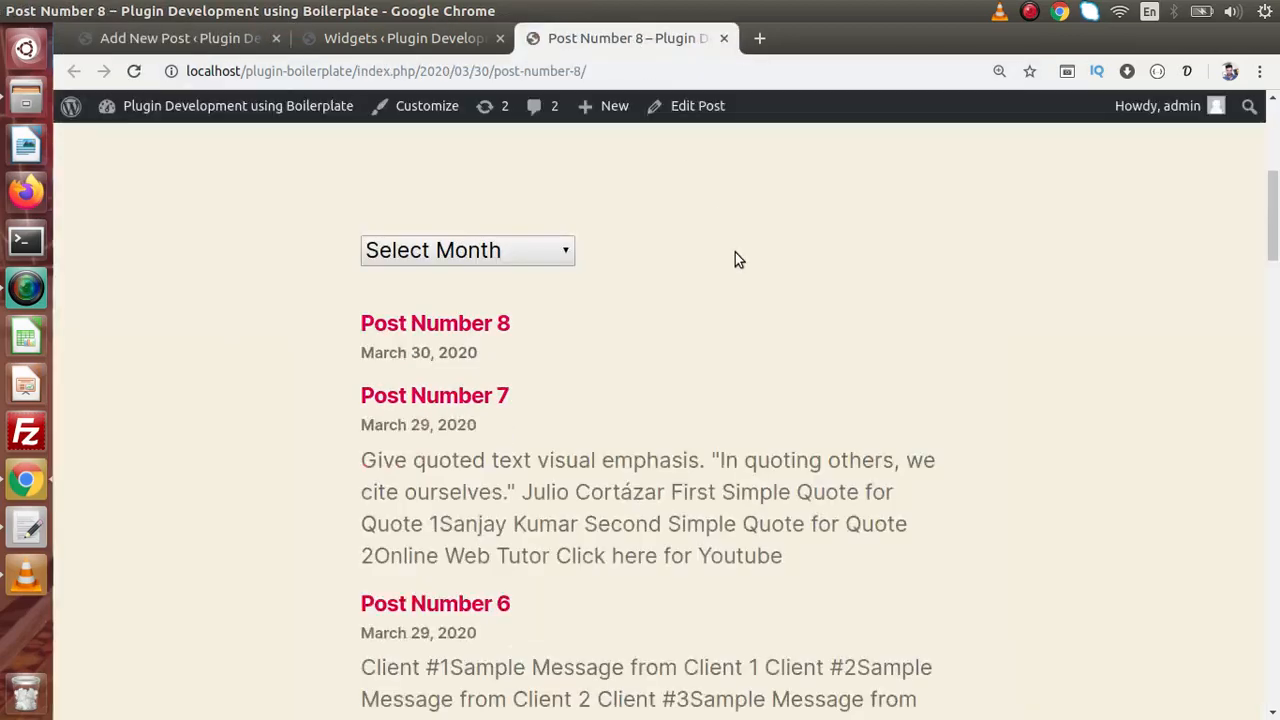
mouse_move(1276, 200)
left_mouse_down()
mouse_move(1276, 299)
mouse_move(1276, 181)
mouse_move(1276, 205)
left_mouse_up()
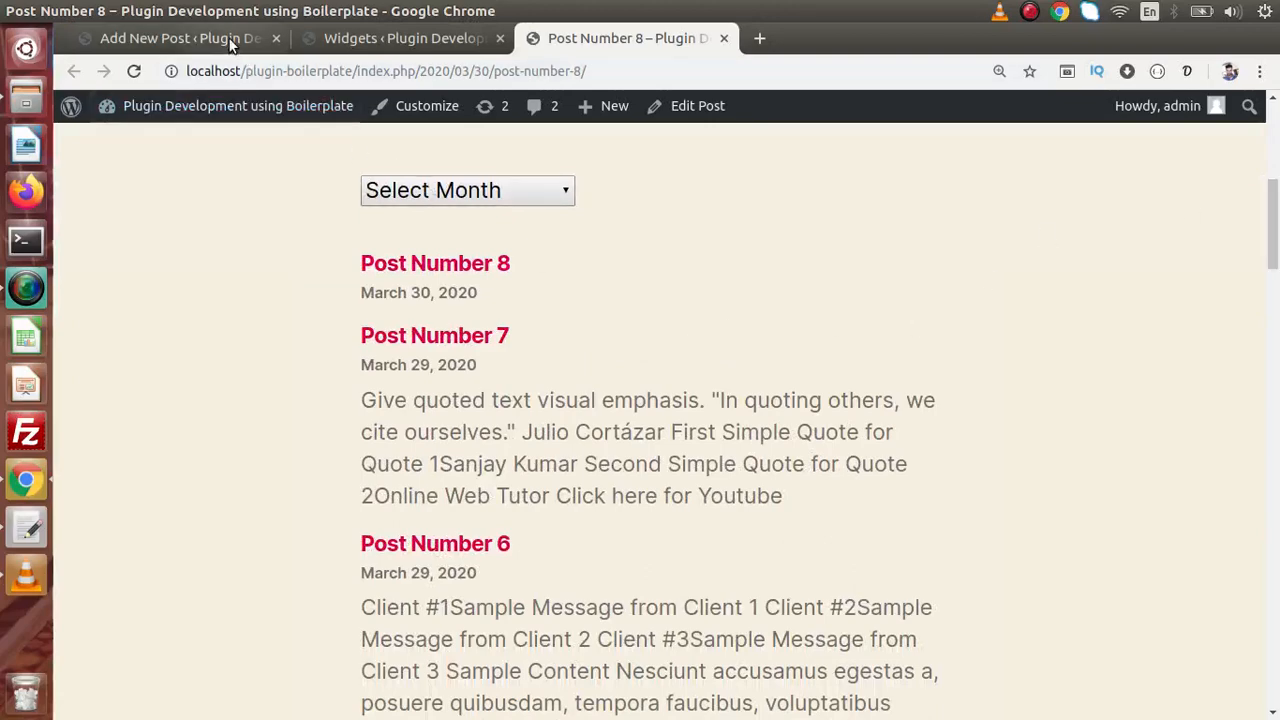
- Return to the post and remove the Latest Posts block
left_click(230, 40)
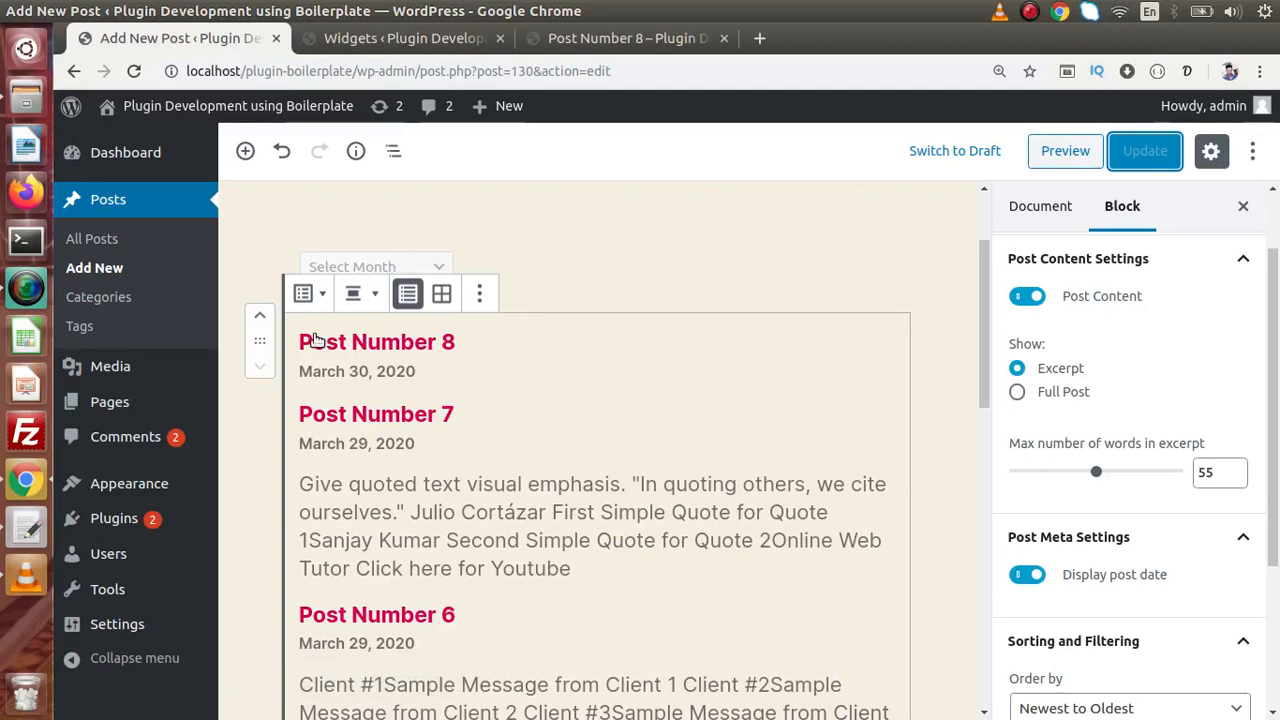
left_click(478, 293)
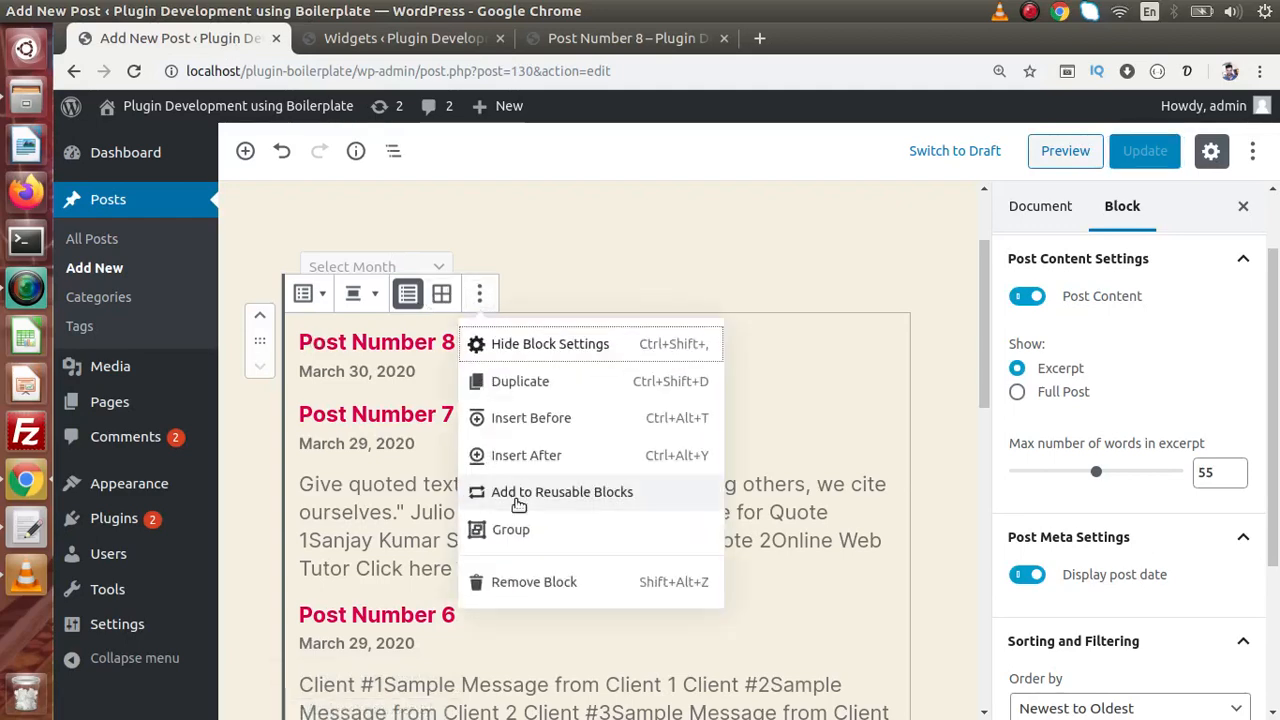
left_click(524, 582)
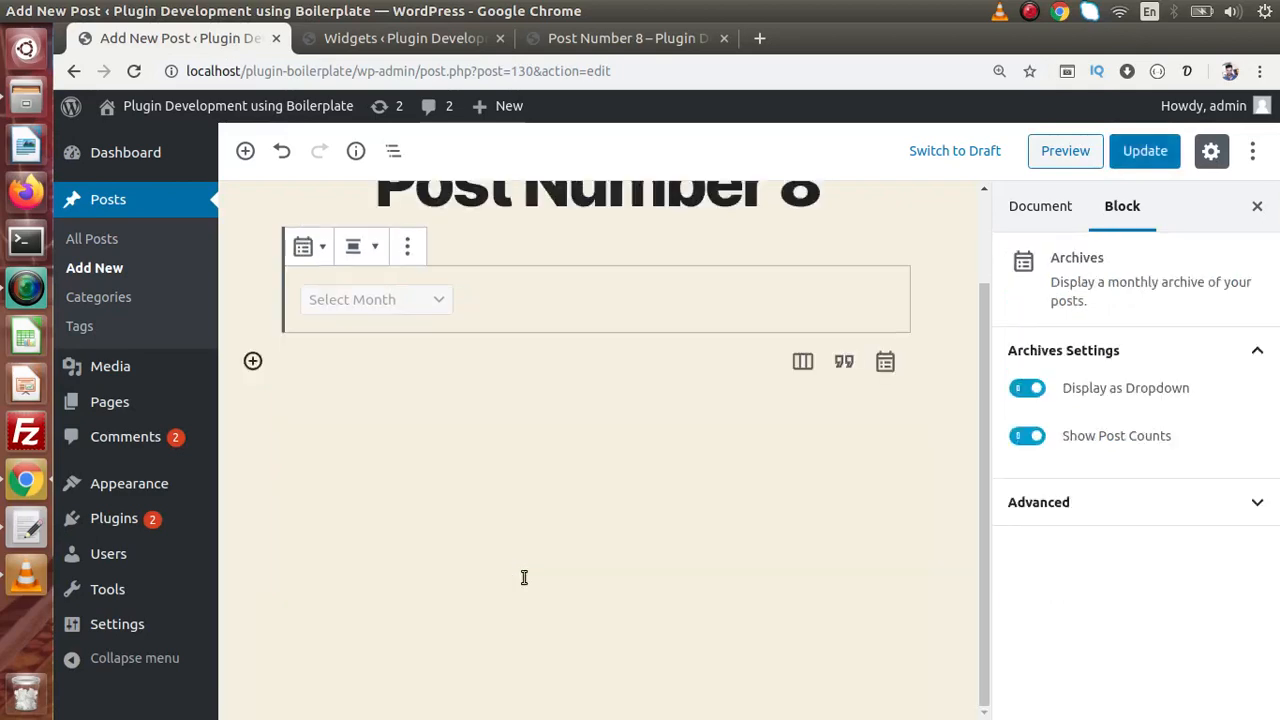
- Insert a Calendar widget block below the archives, then go back to the Widgets admin page
left_click(317, 372)
left_click(254, 164)
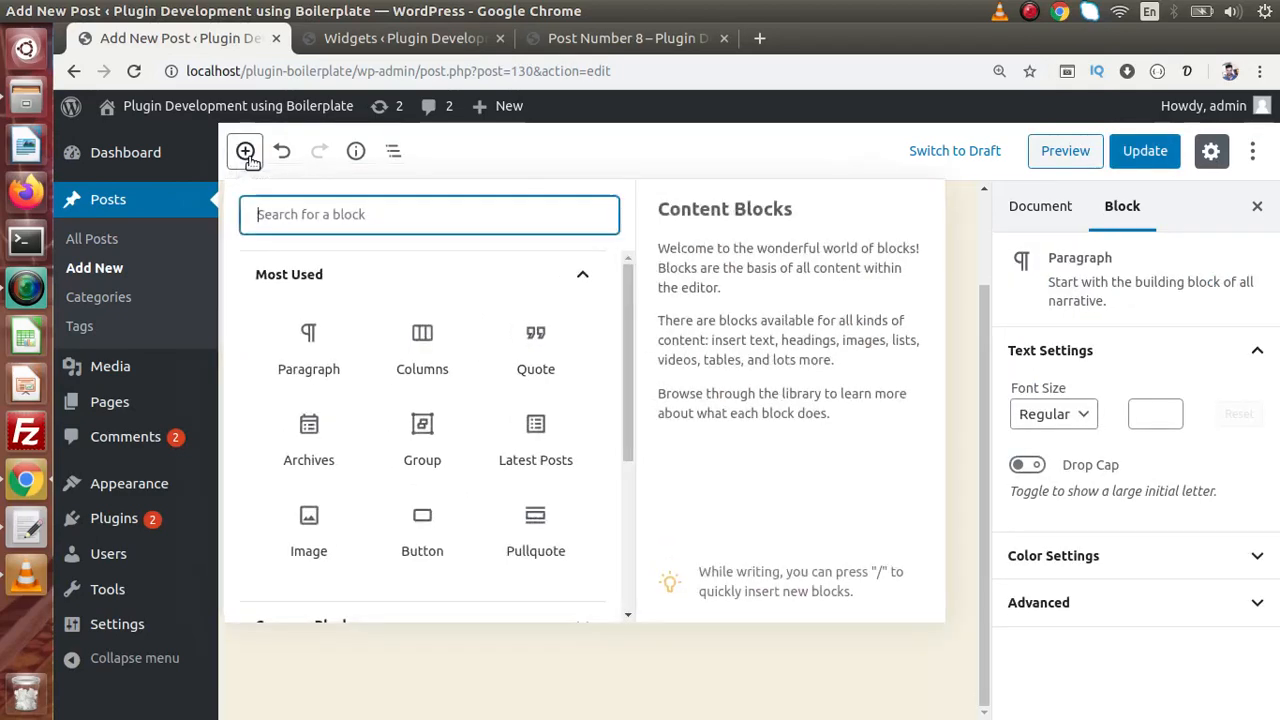
left_click(585, 276)
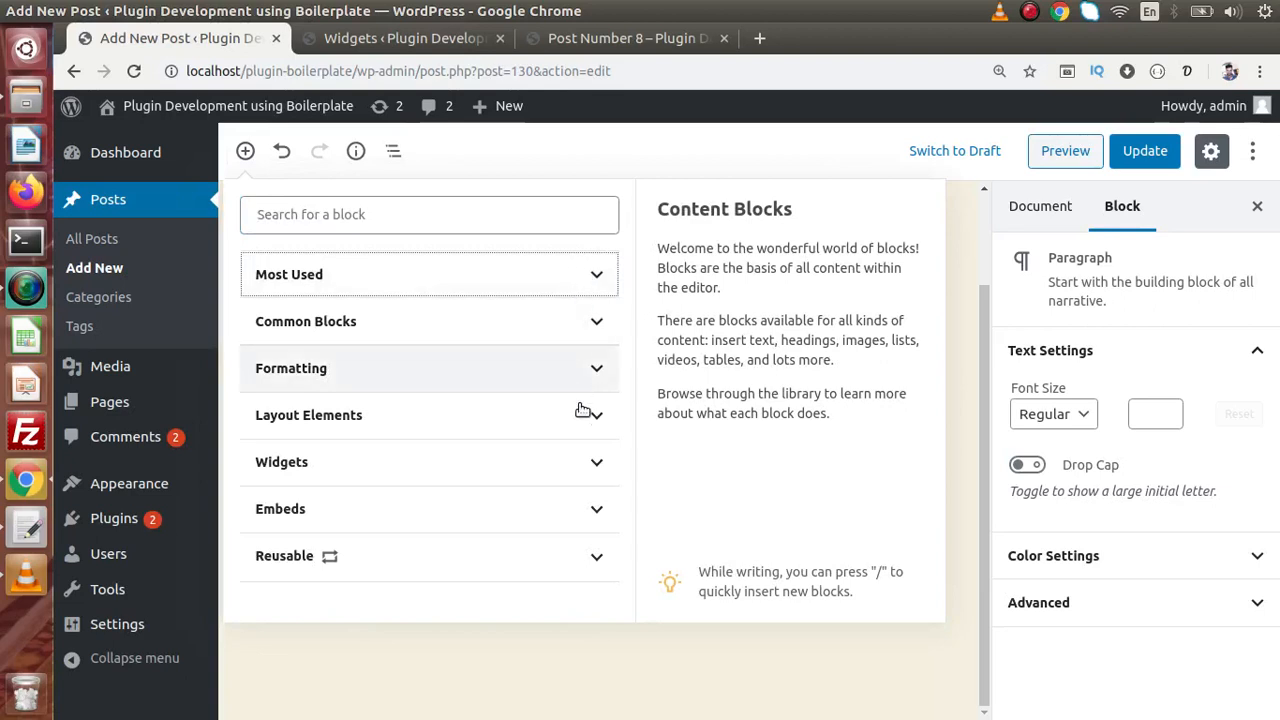
left_click(589, 462)
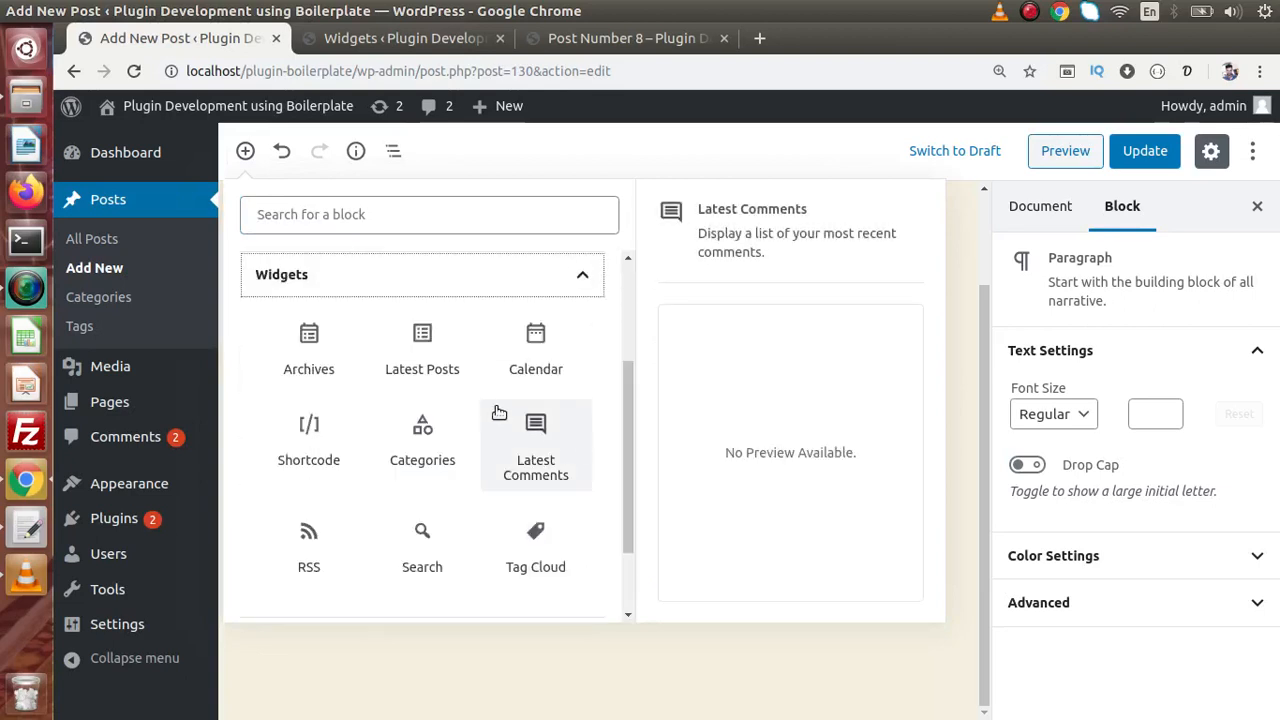
left_click(535, 355)
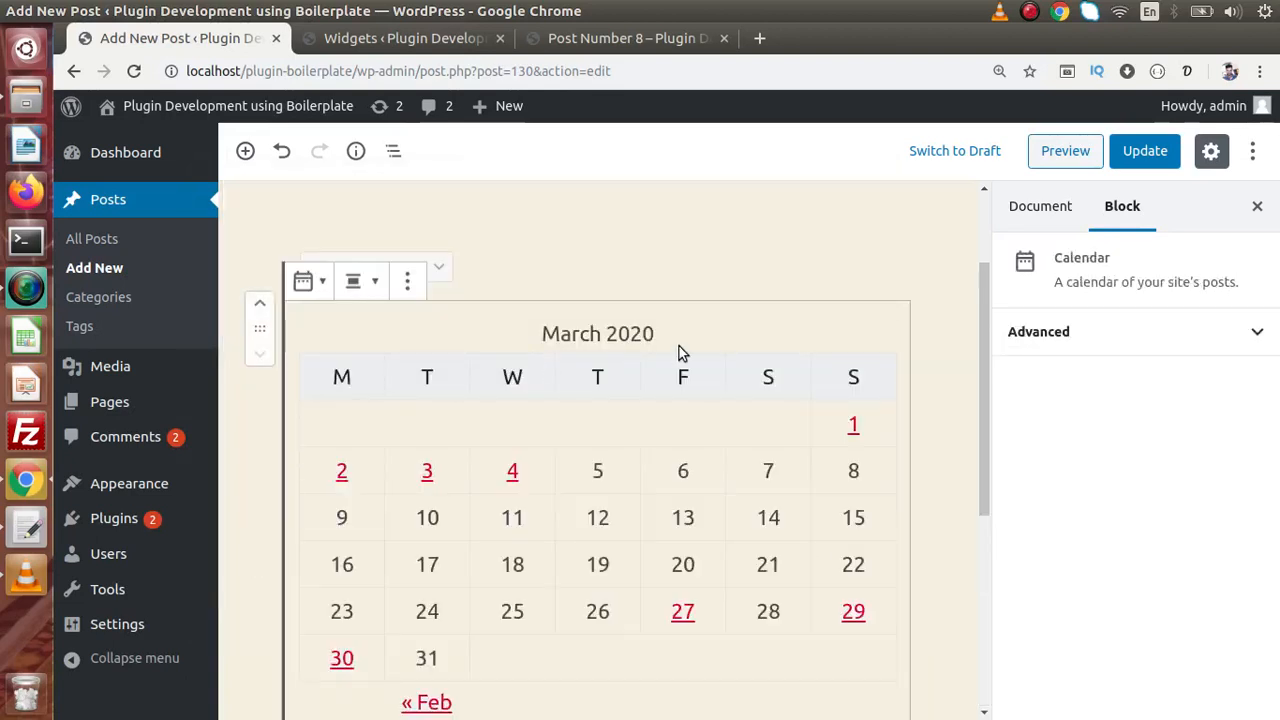
left_click_drag(984, 350, 983, 409)
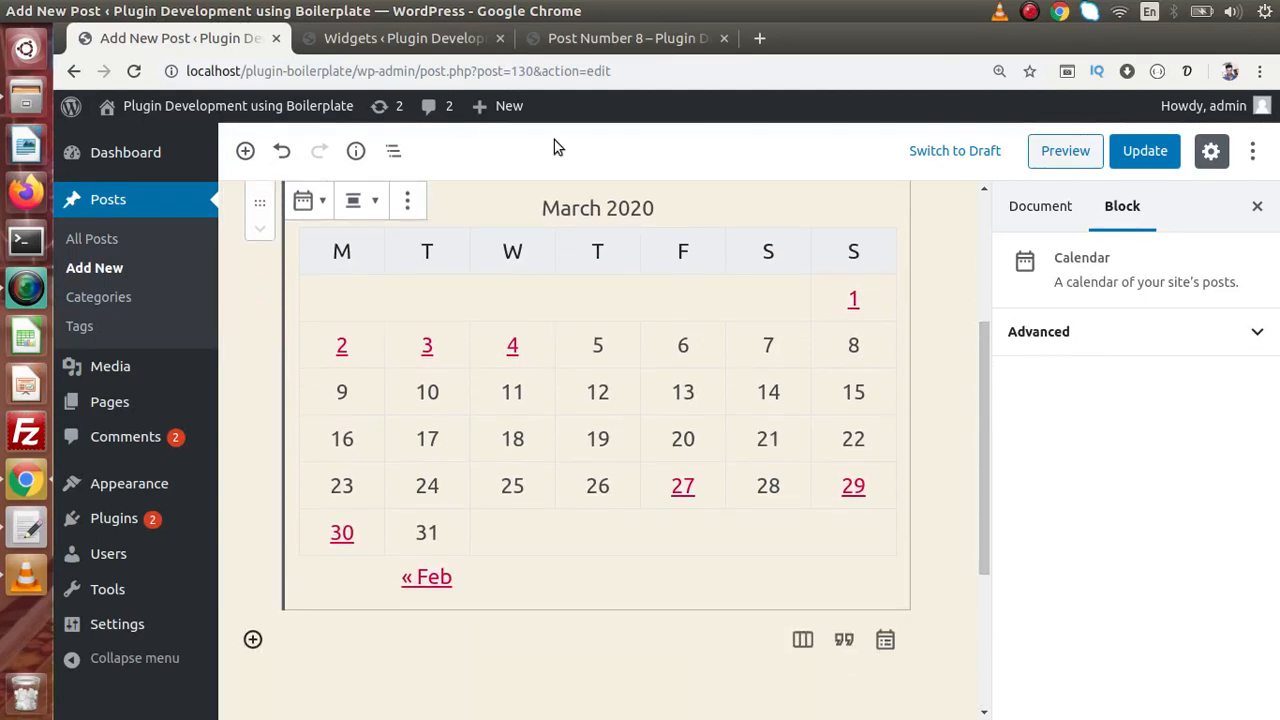
left_click(470, 40)
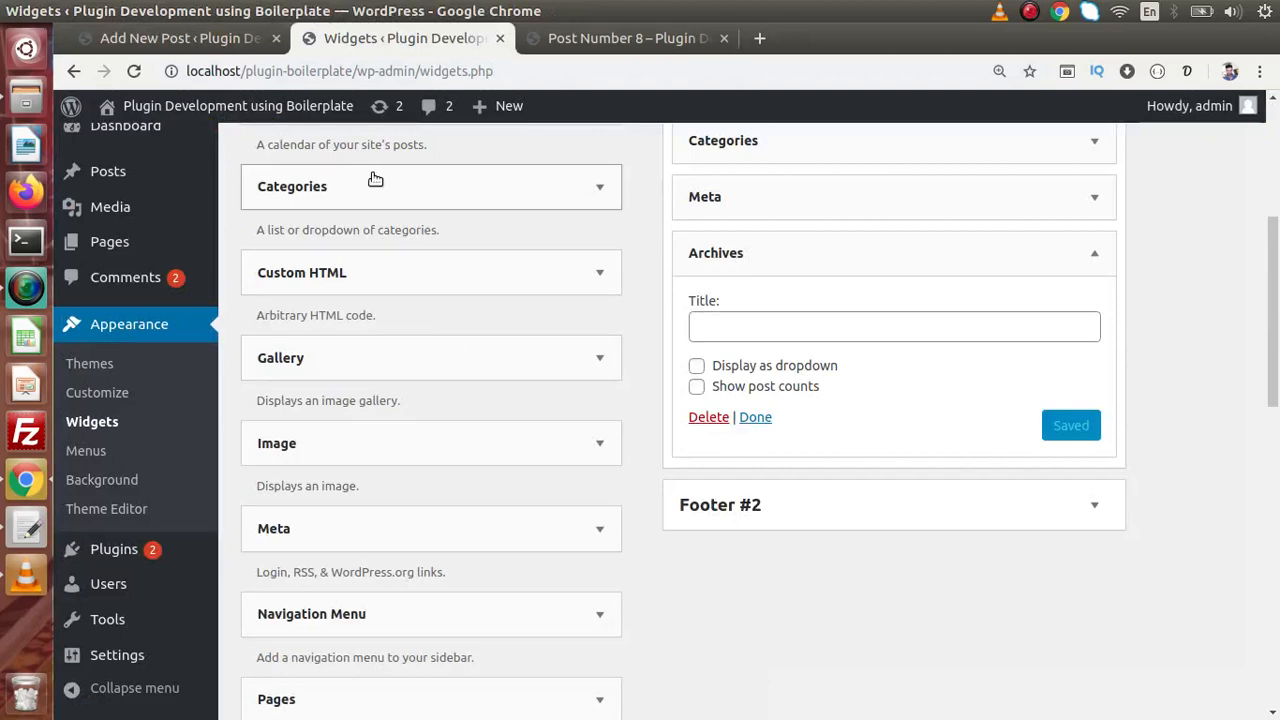
- Update Post Number 8, reload its live page to see the March 2020 calendar, then return to the editor
left_click(253, 42)
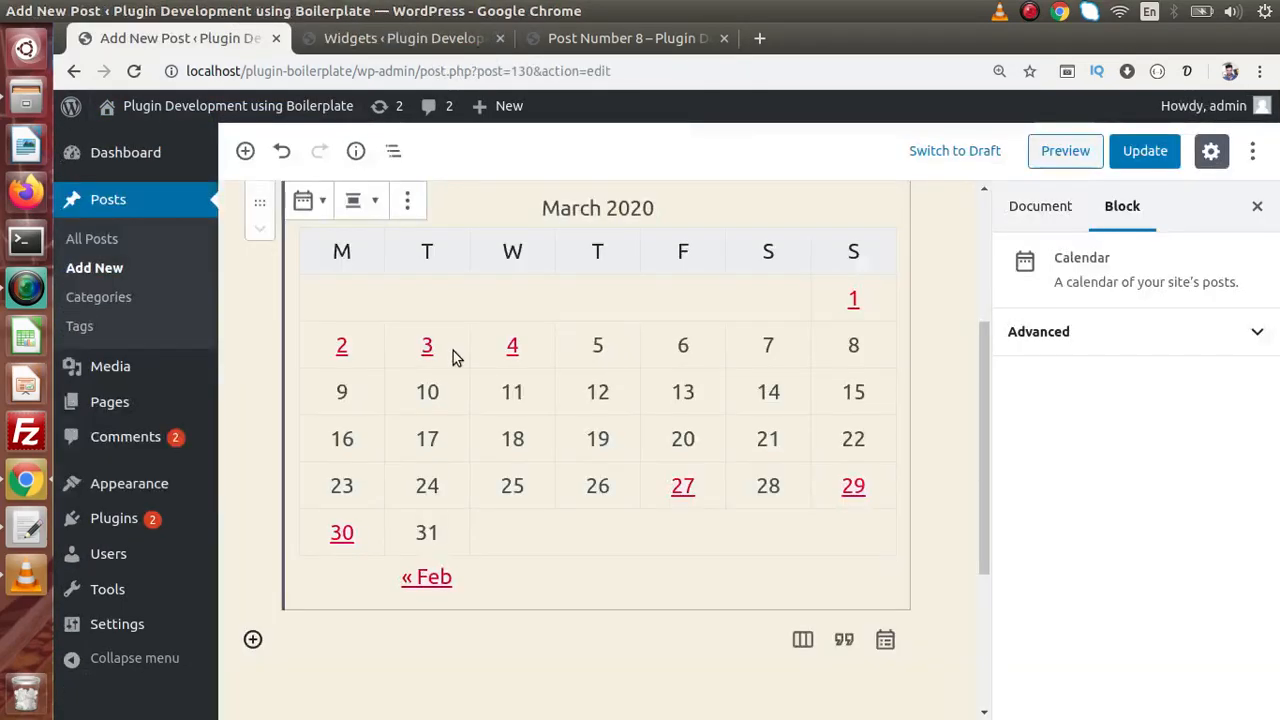
left_click(1130, 165)
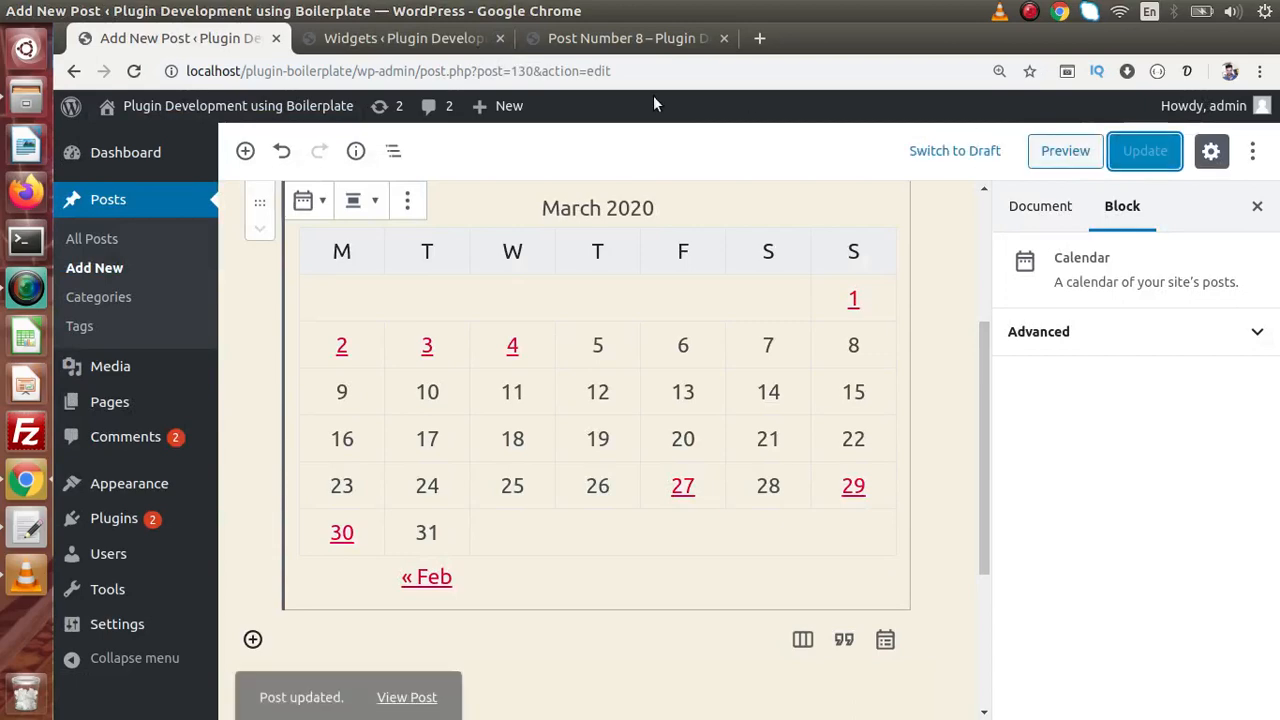
left_click(622, 40)
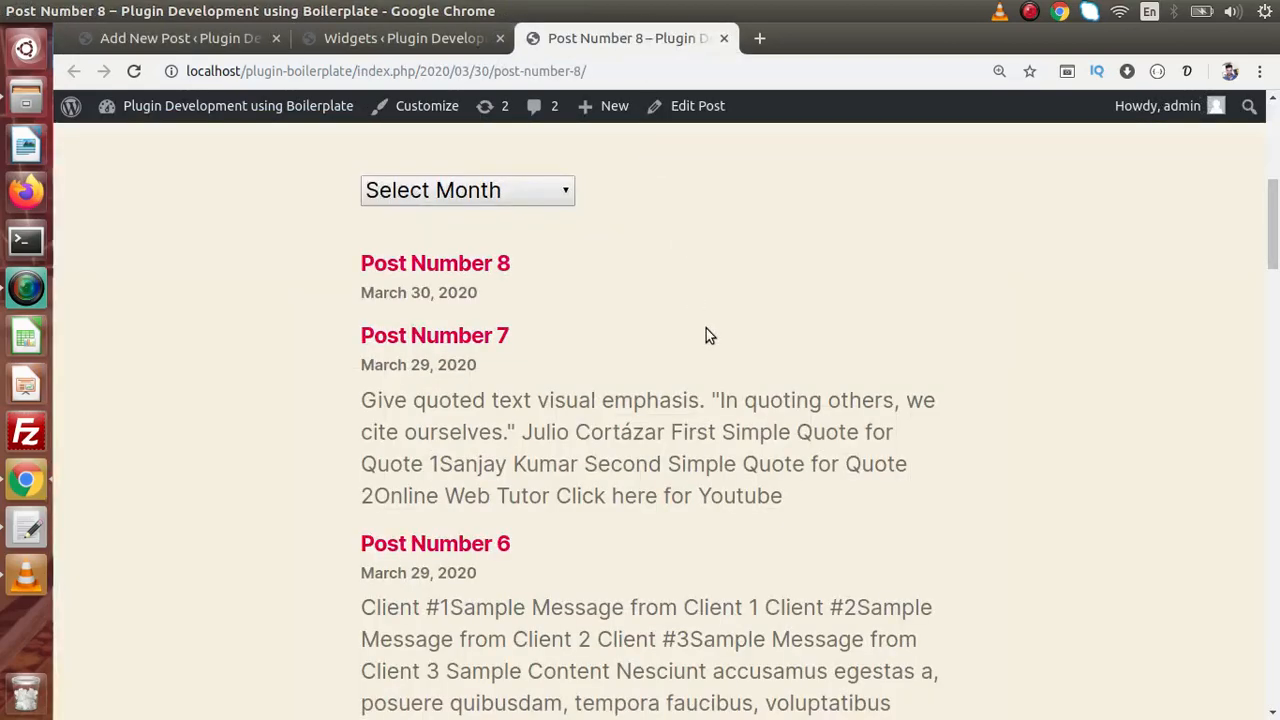
key("F5")
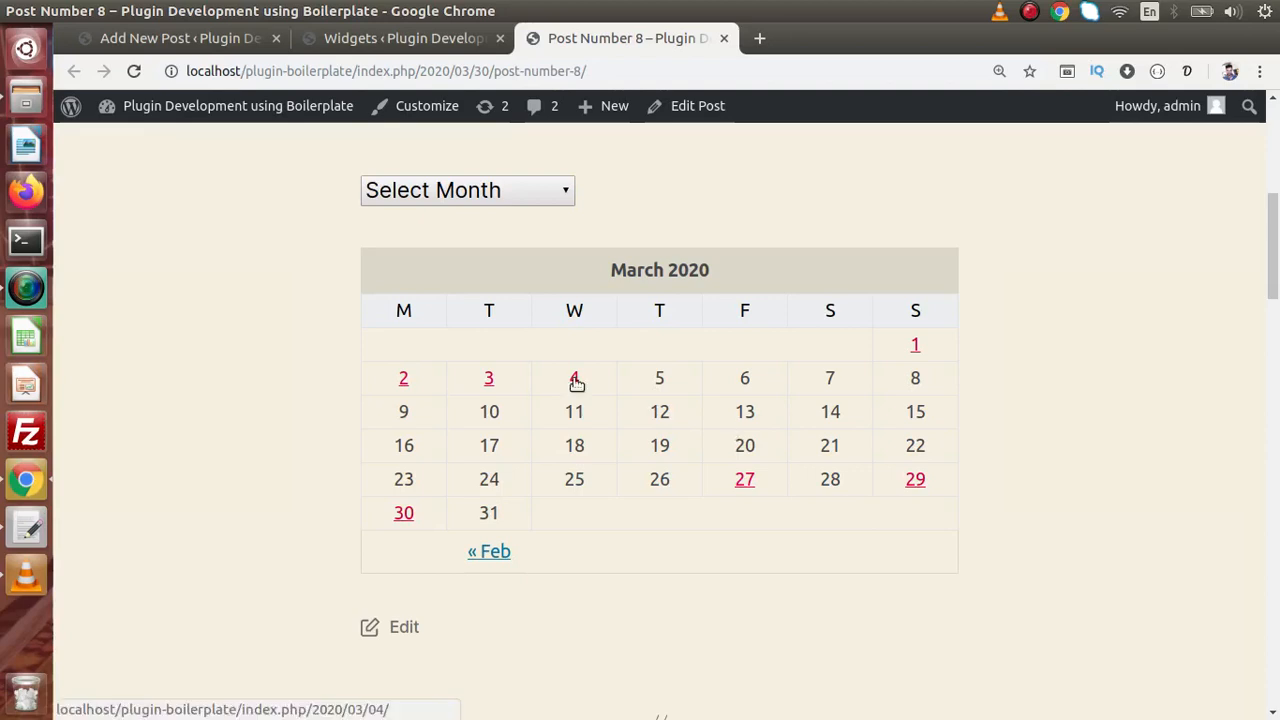
left_click(247, 40)
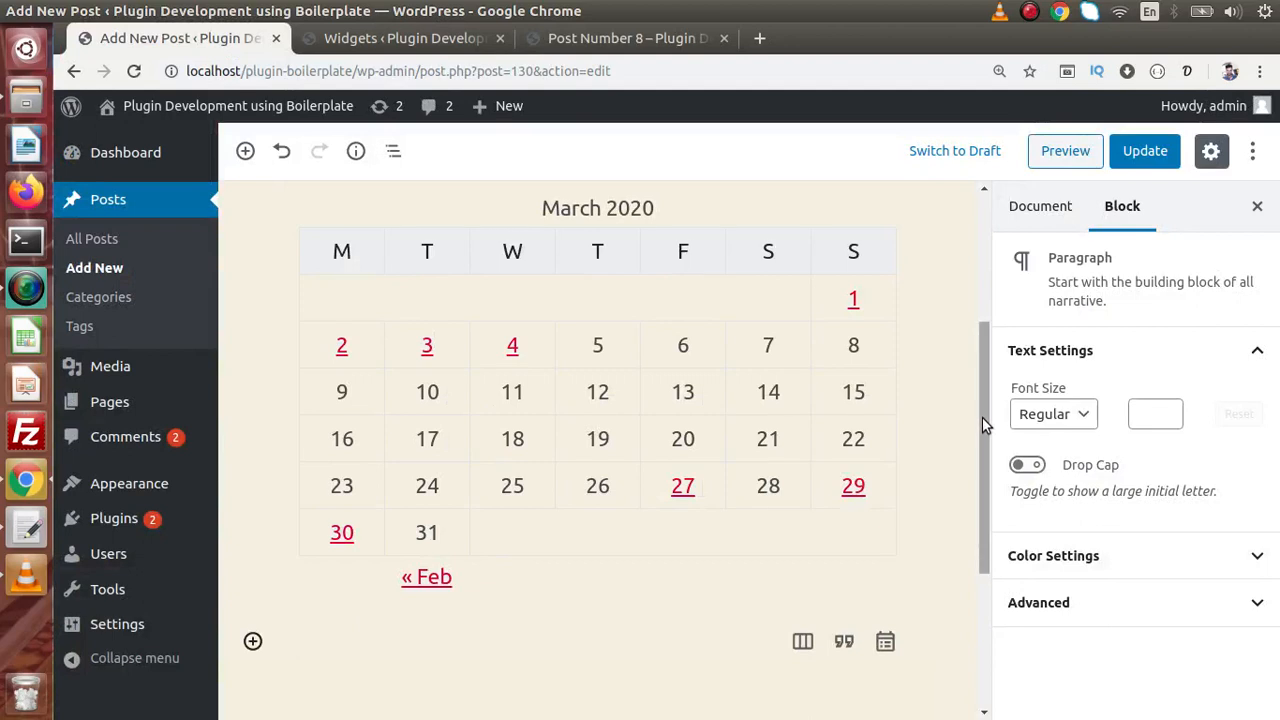
- Insert a Search block from the Widgets group beneath the March 2020 calendar
left_click_drag(982, 417, 978, 519)
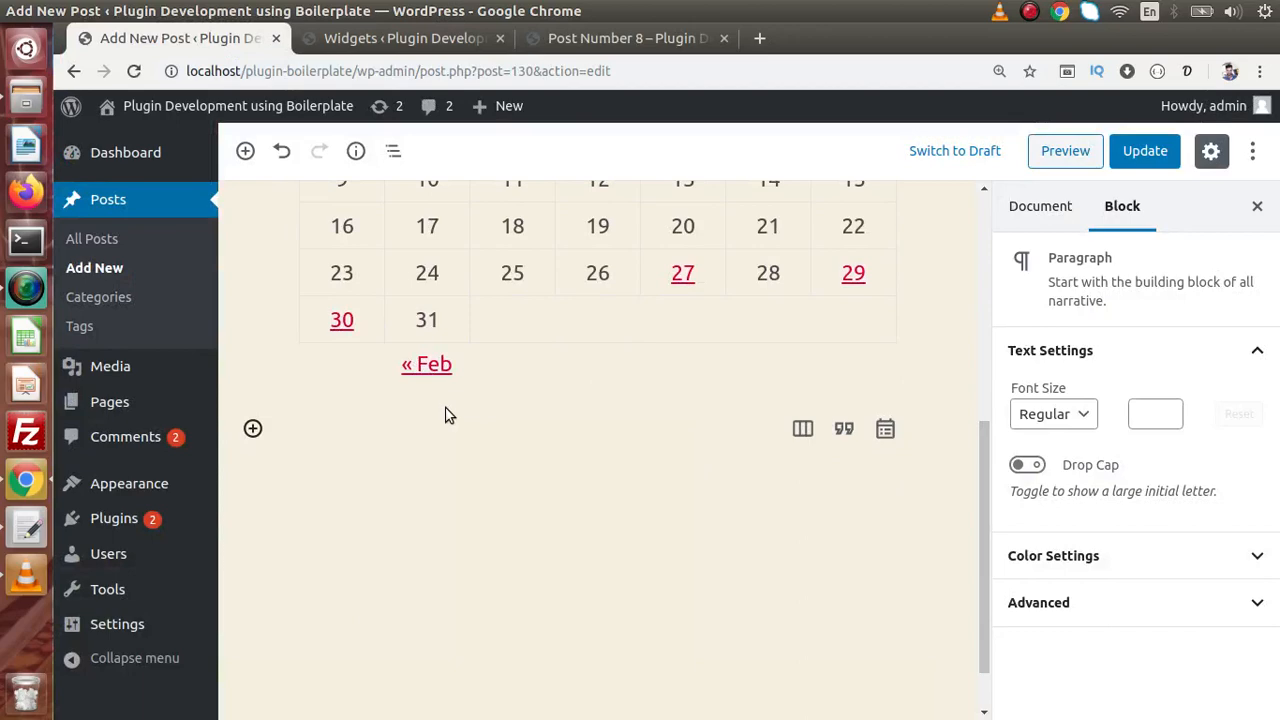
left_click(257, 158)
left_click(580, 277)
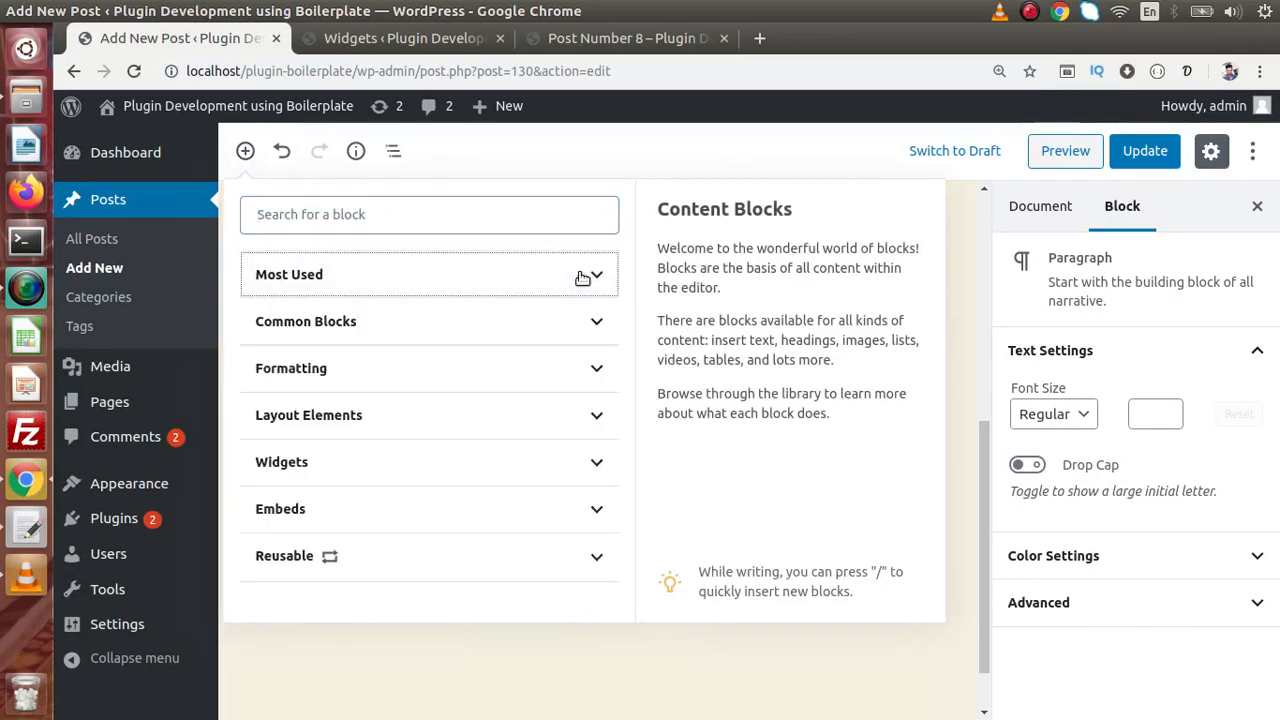
left_click(586, 462)
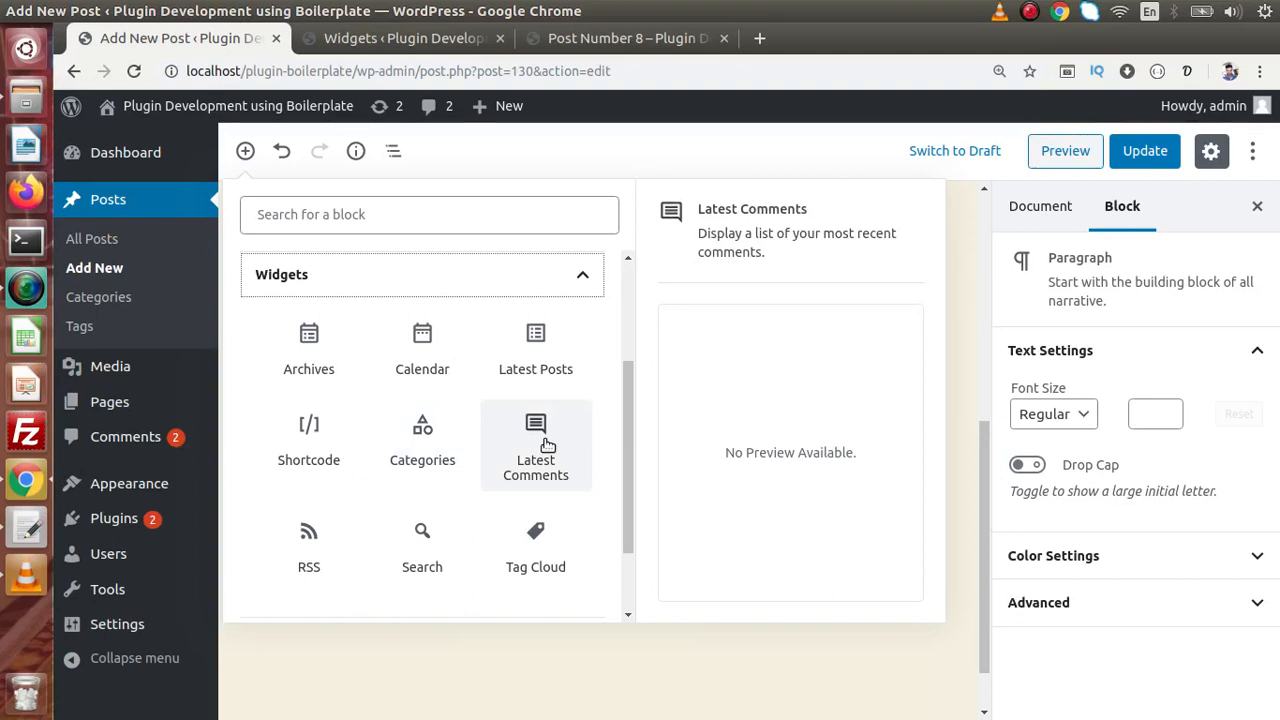
left_click(422, 535)
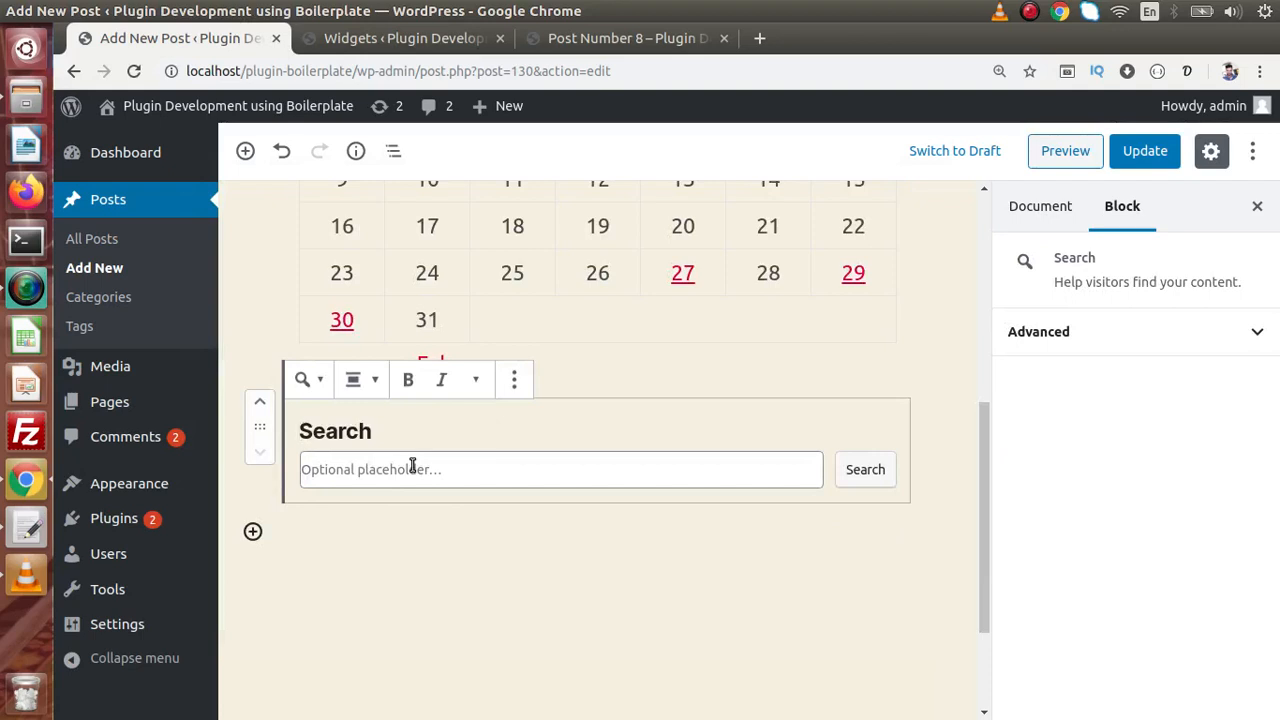
- Update the post and reload the live Post Number 8 page to reveal the Search box
left_click(1135, 158)
left_click(670, 45)
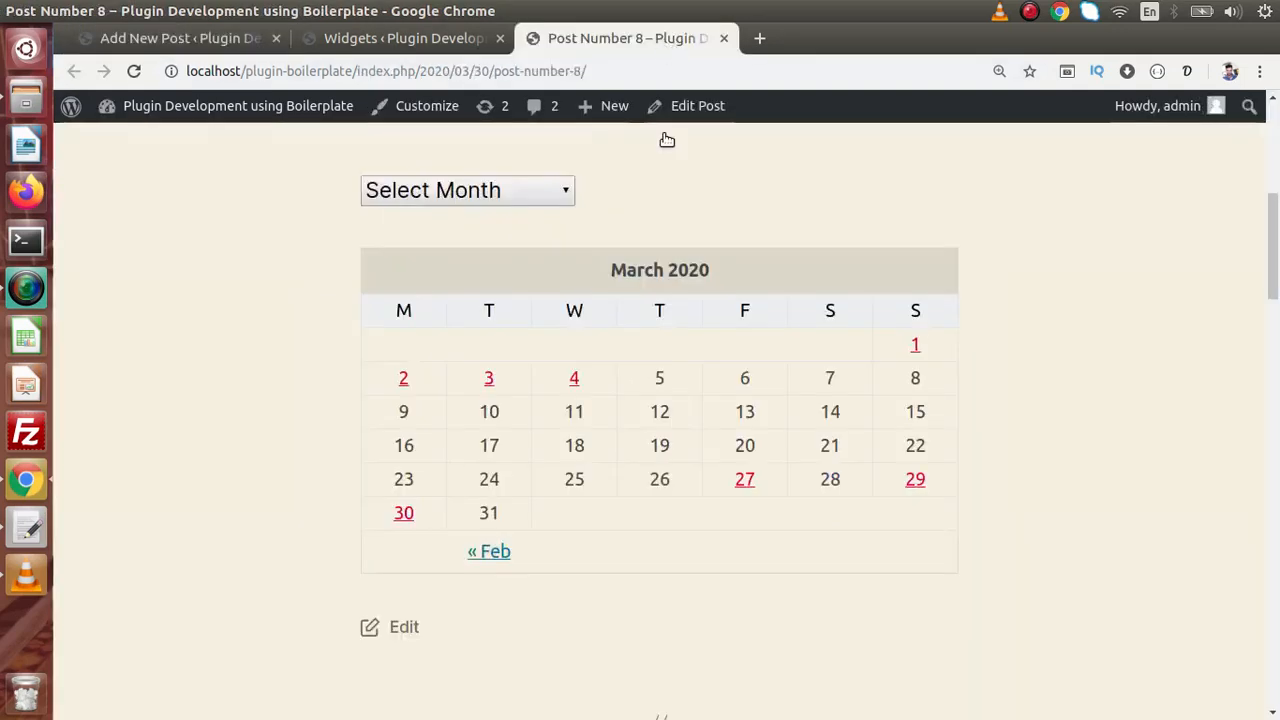
key("F5")
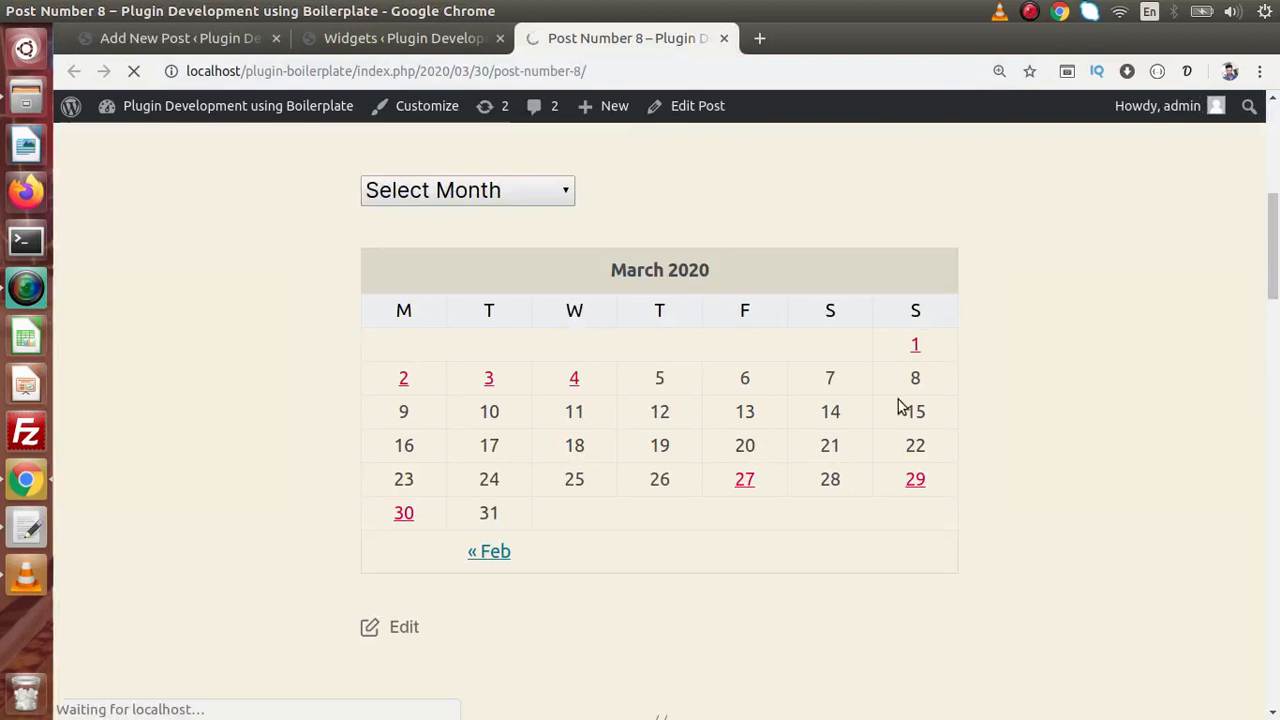
scroll(1277, 255, "down", 3)
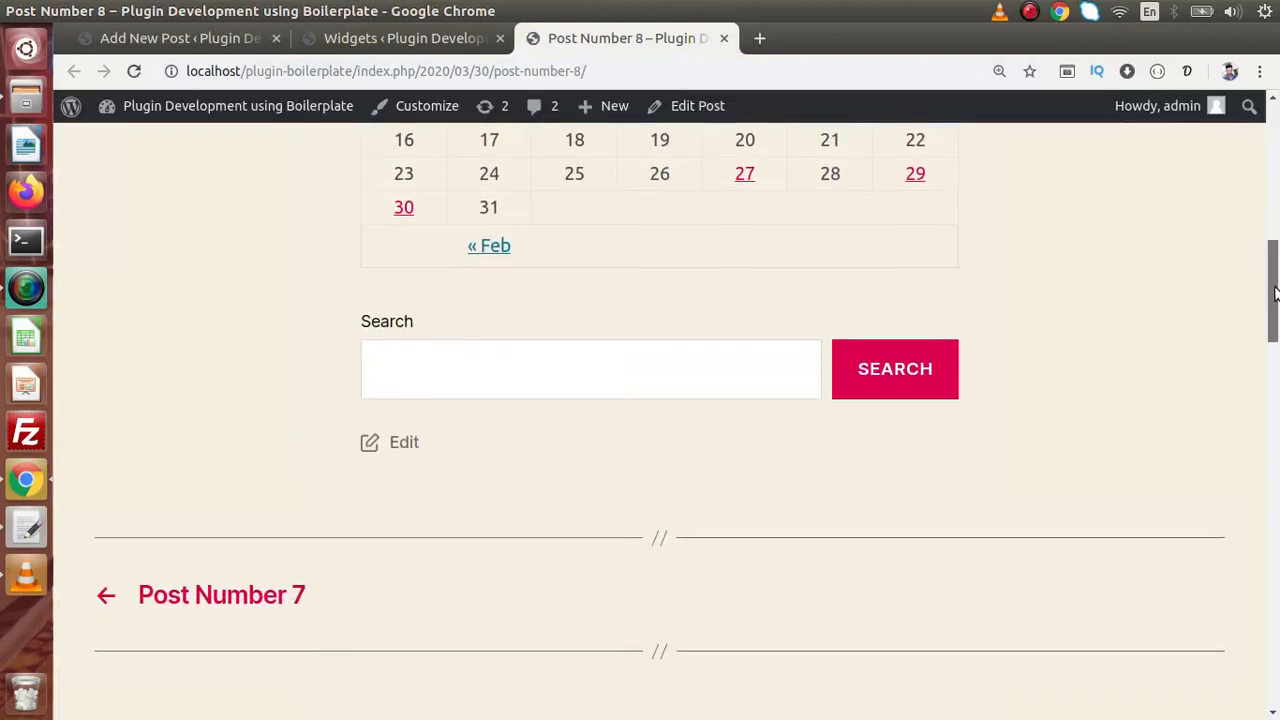
- Search the live page for 'post number 7', check the 6 results, and return to the editor
left_click(490, 376)
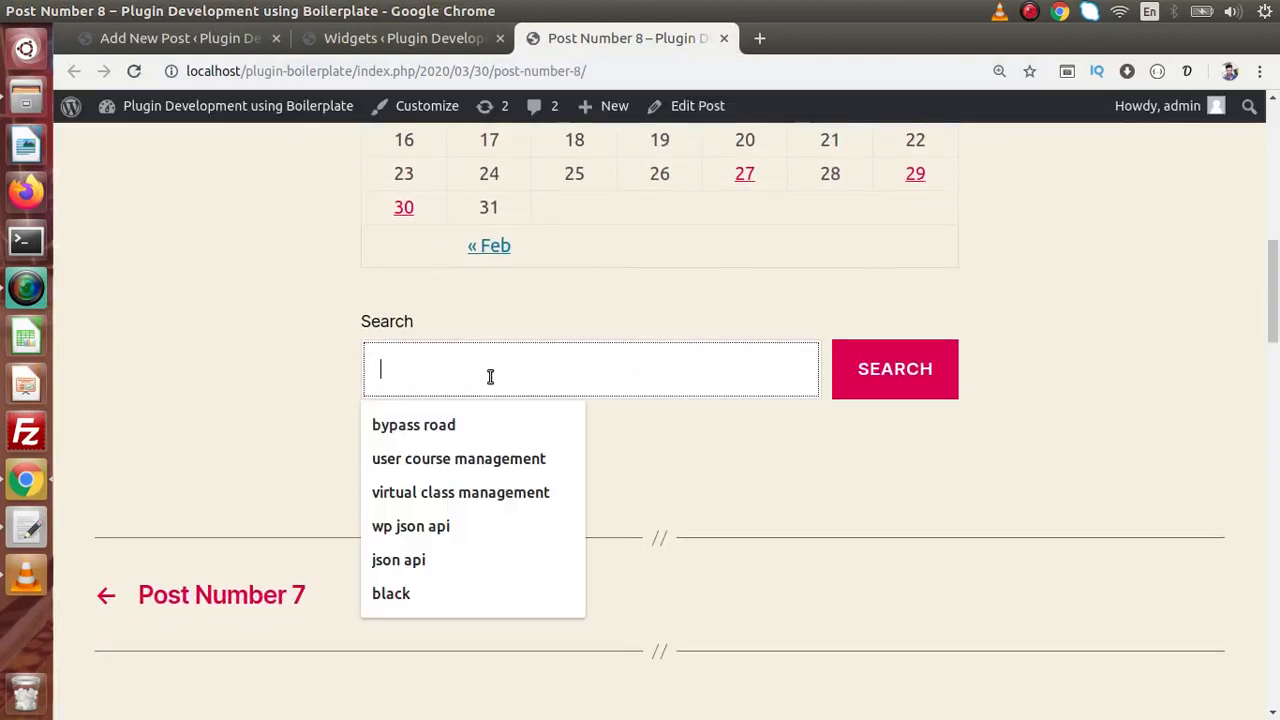
left_click(317, 371)
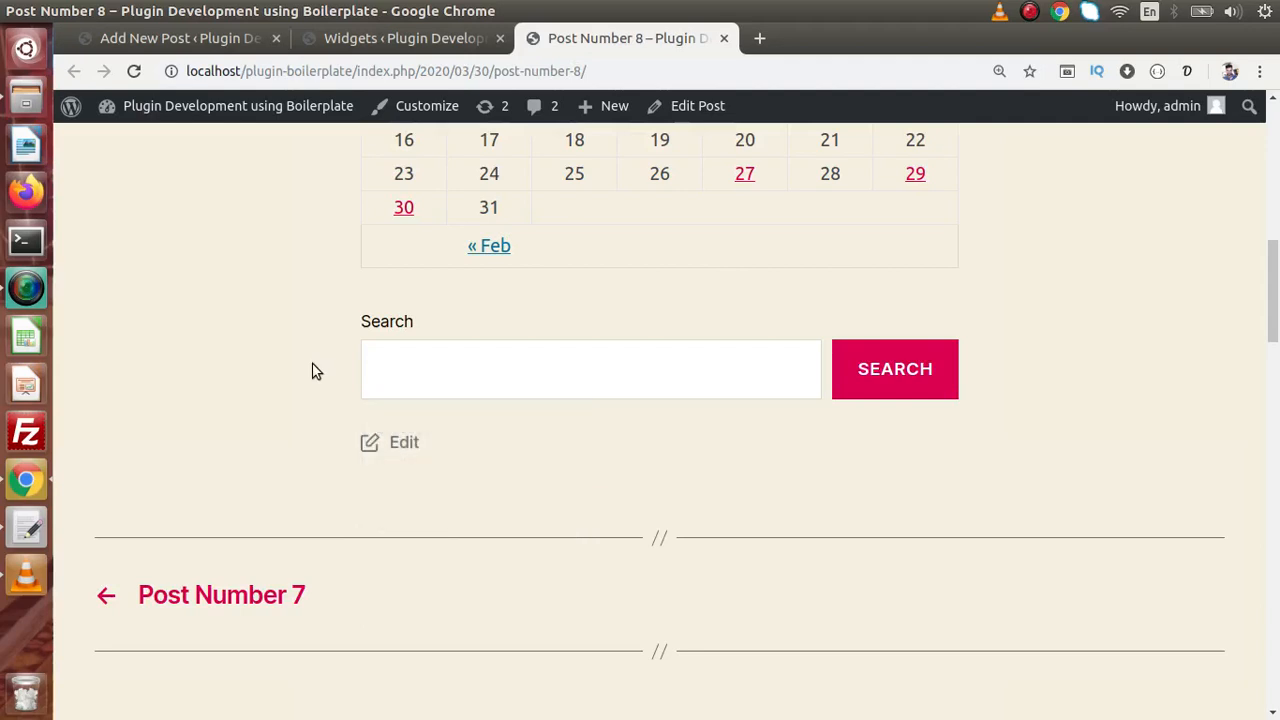
left_click(431, 358)
type("post ")
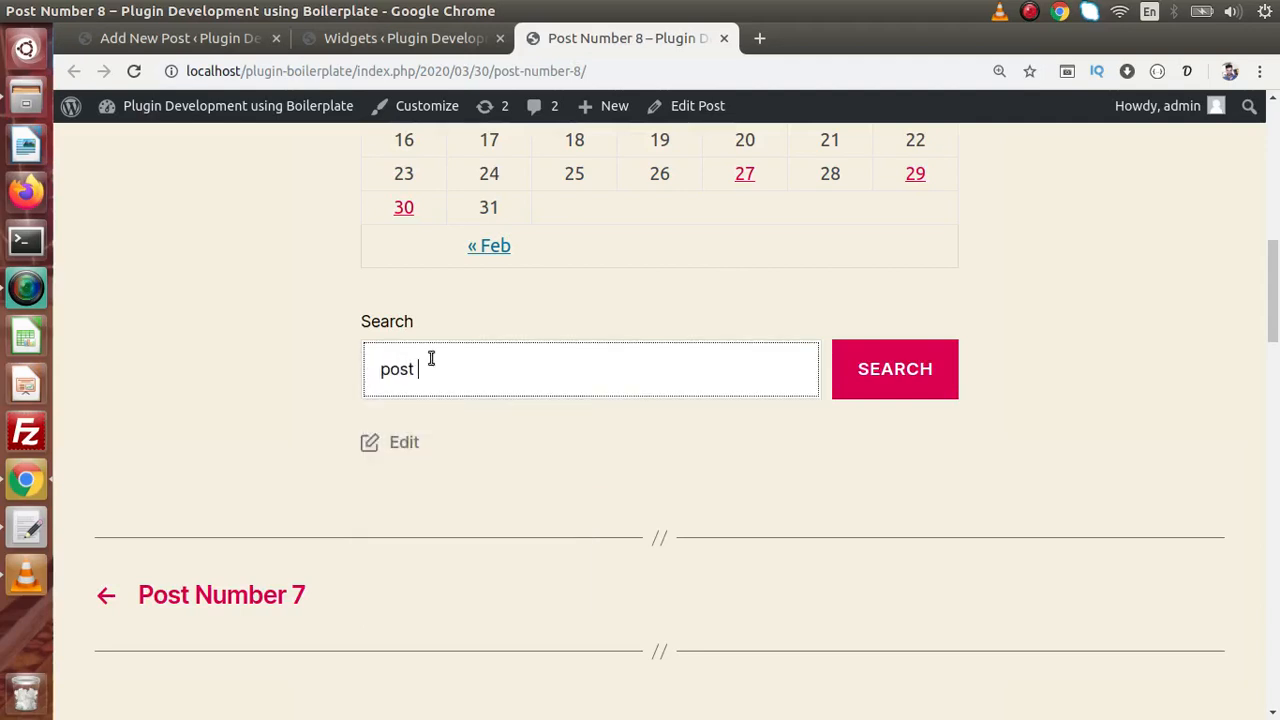
type("number 7")
key("Return")
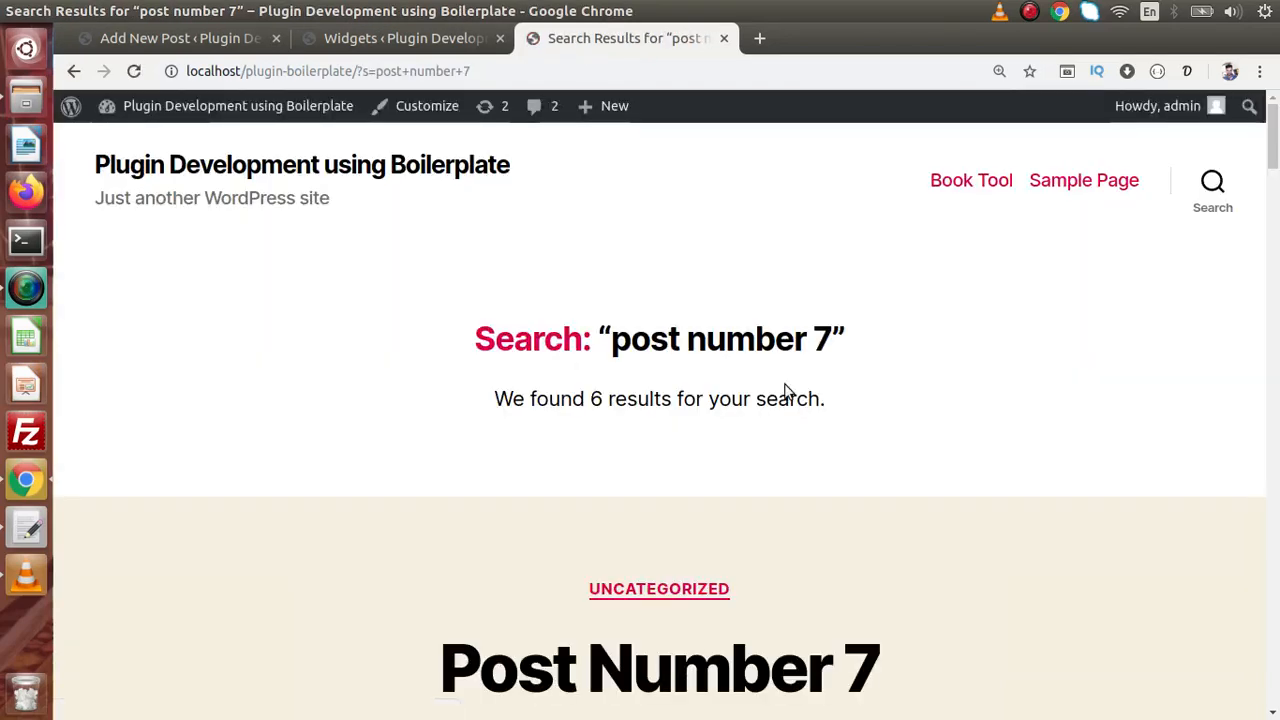
scroll(1180, 192, "down", 5)
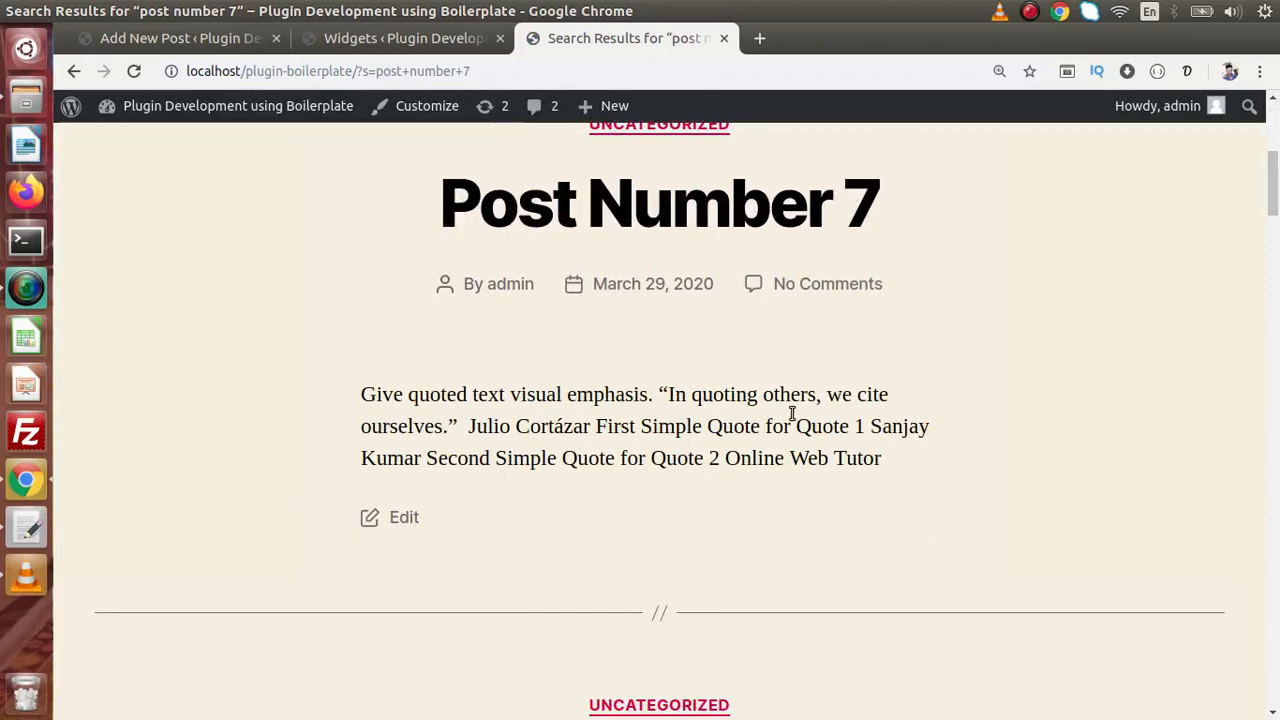
left_click(240, 42)
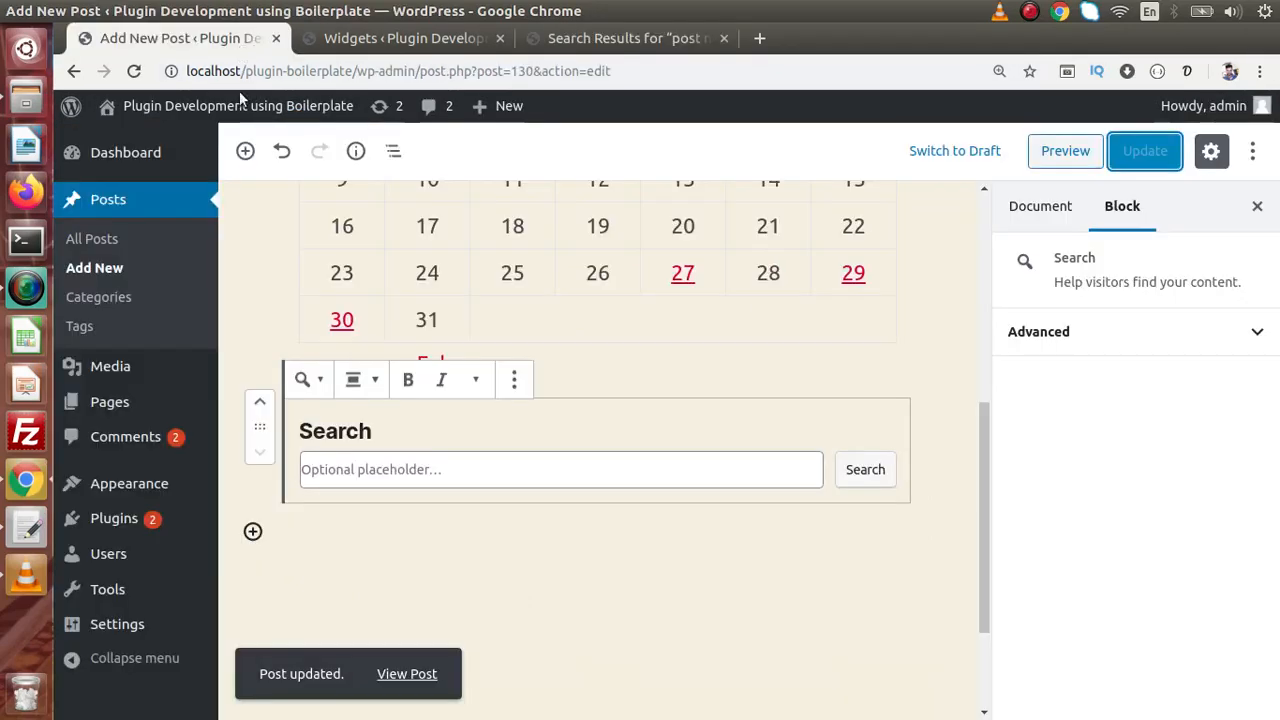
- Browse the Widgets block group and Widgets admin page, then switch to the gutenberg-intro.txt notes in gedit
left_click(246, 151)
left_click(583, 276)
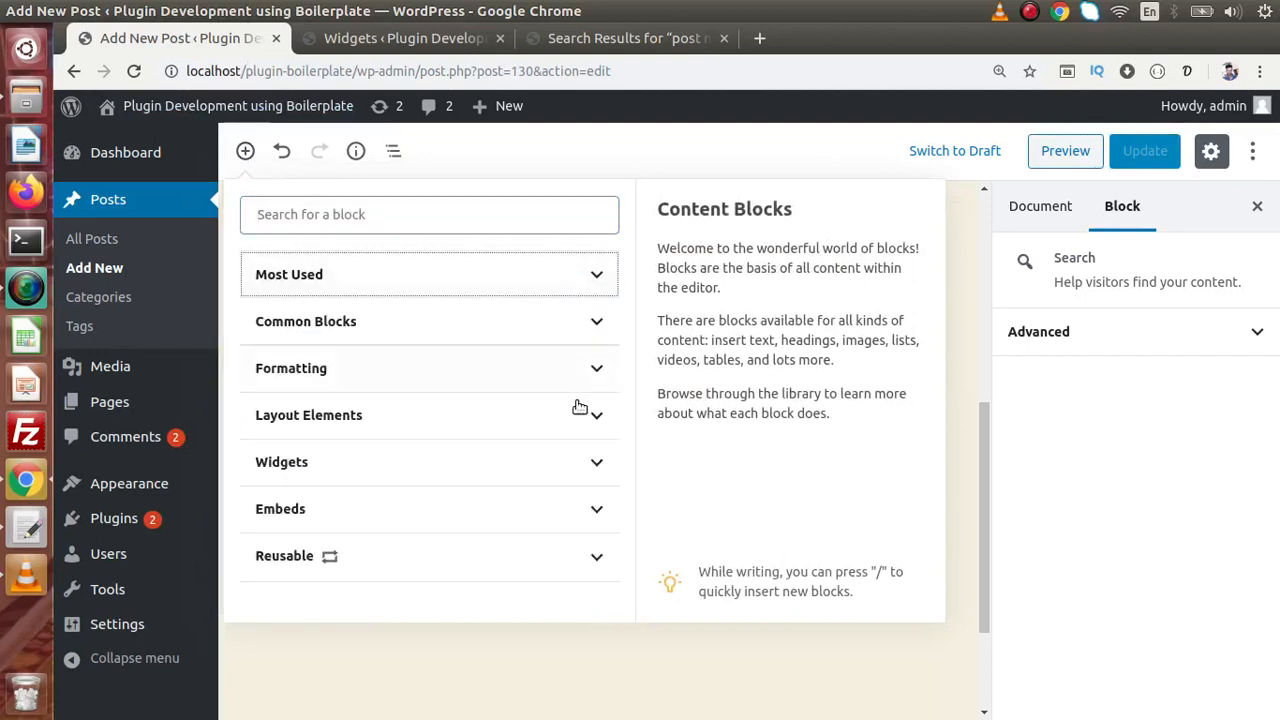
left_click(590, 458)
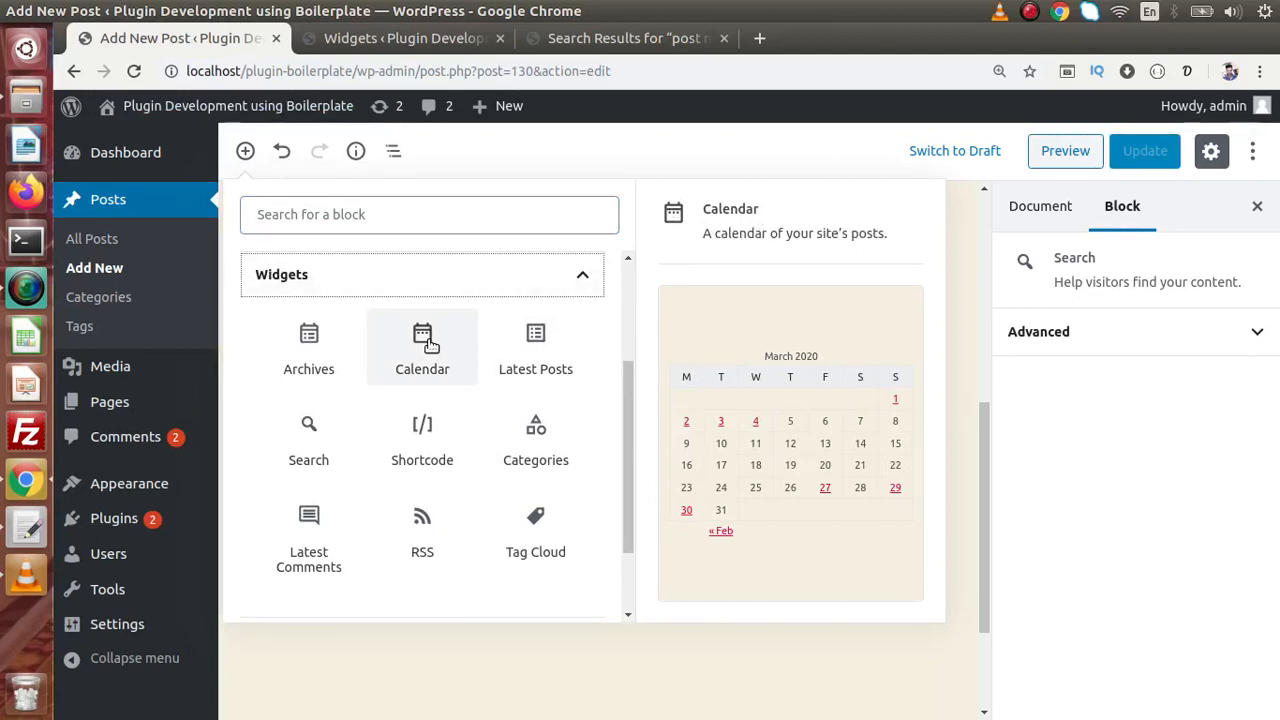
left_click(405, 38)
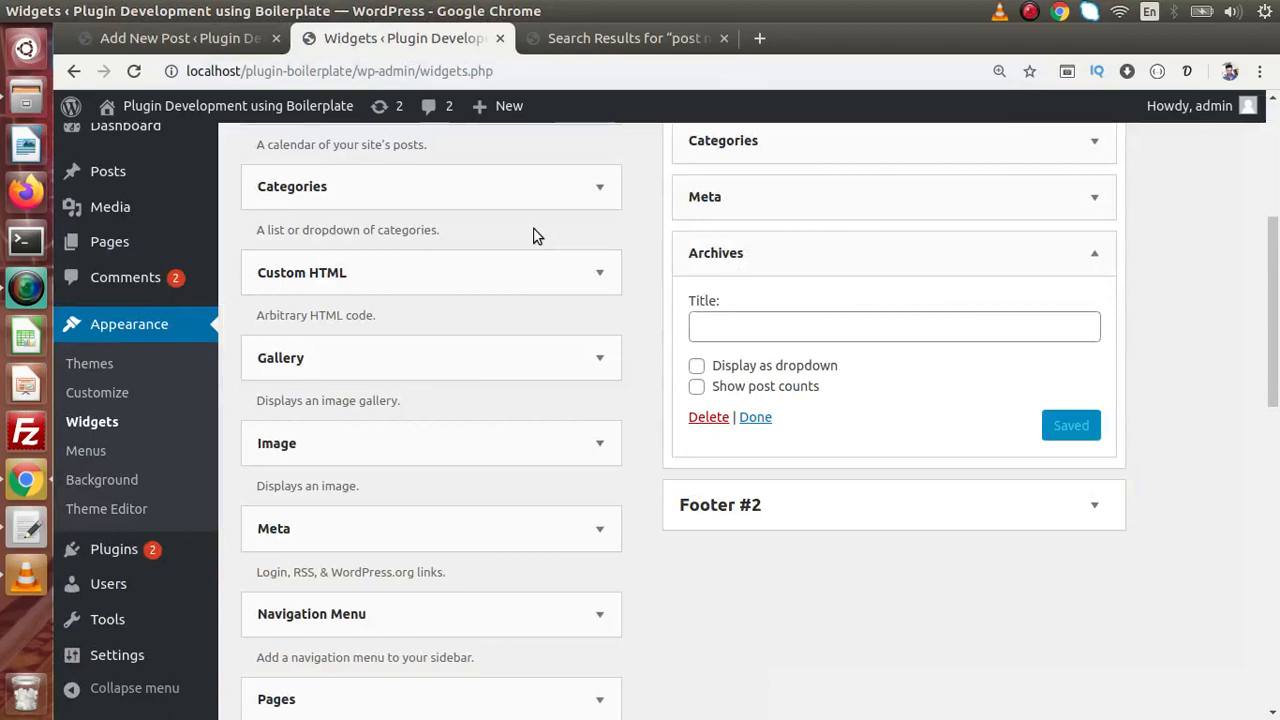
left_click(241, 42)
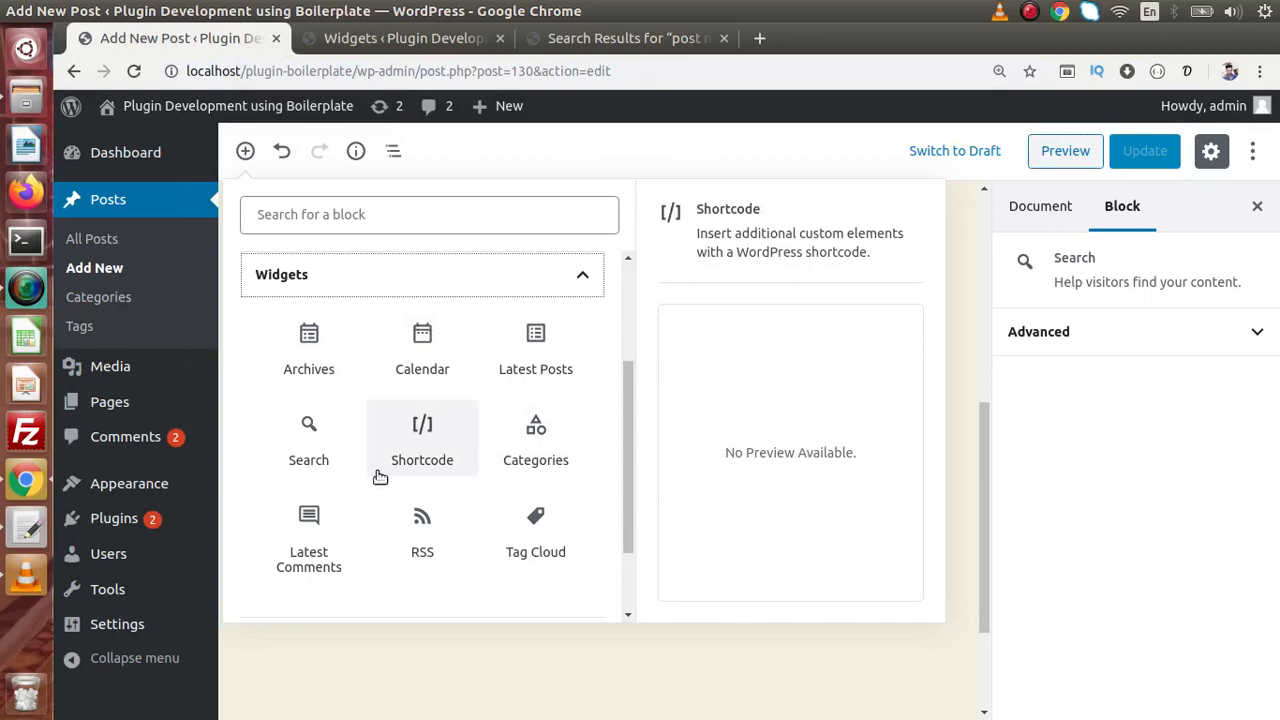
left_click(27, 528)
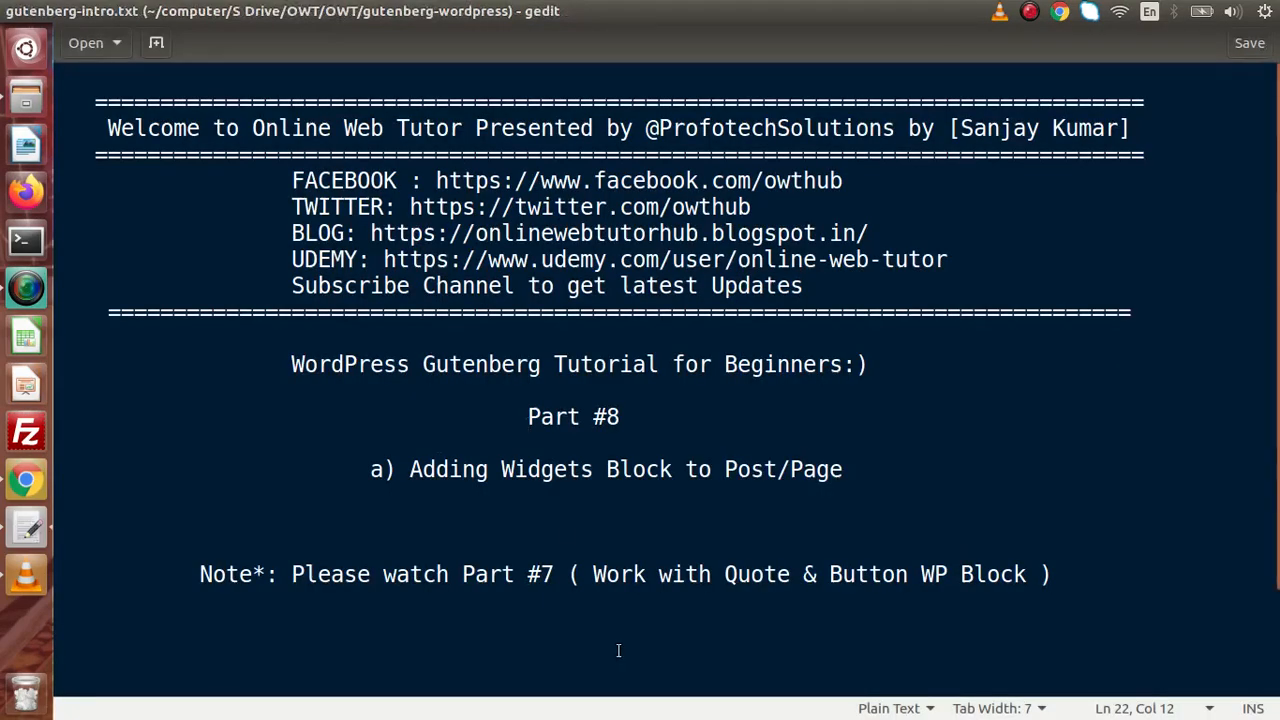